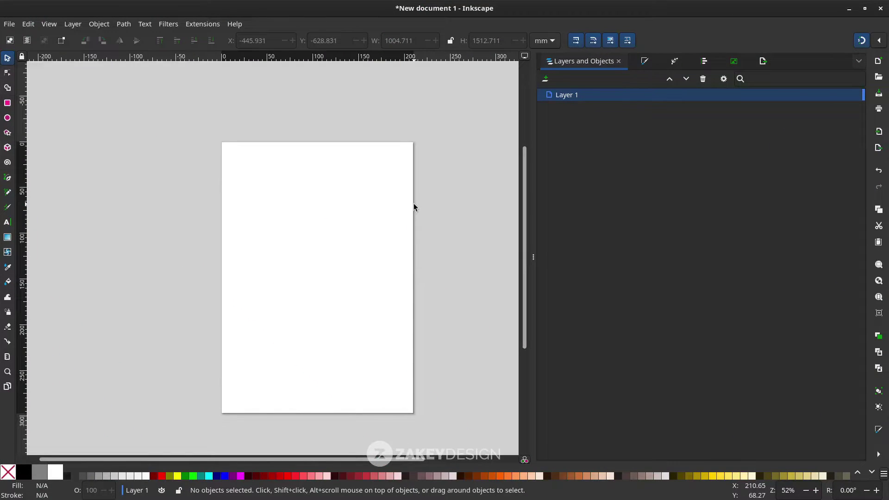
Import the palm-tree sunset JPG from the Desktop, embedded, with DPI from file and automatic rendering mode.
left_click(12, 27)
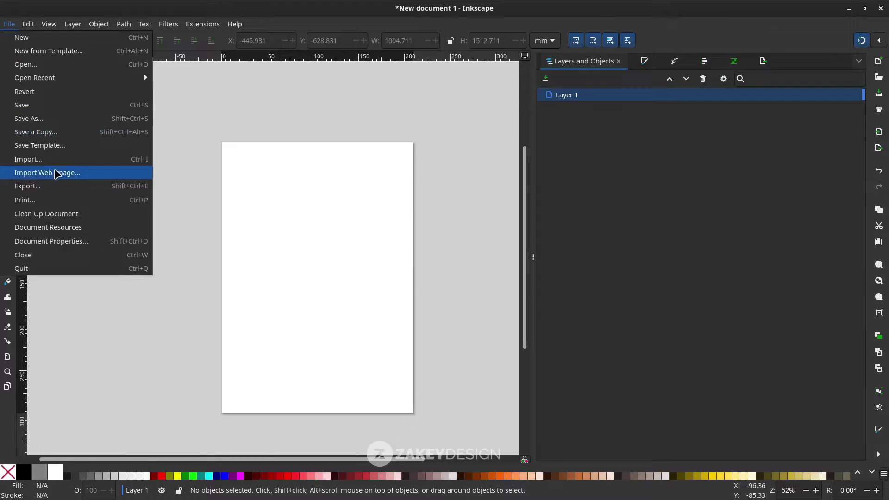
left_click(56, 163)
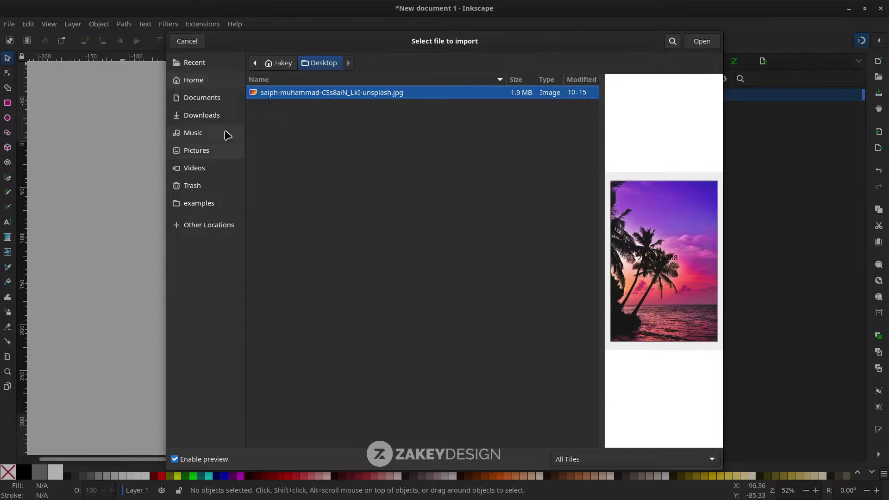
double_click(356, 92)
double_click(359, 93)
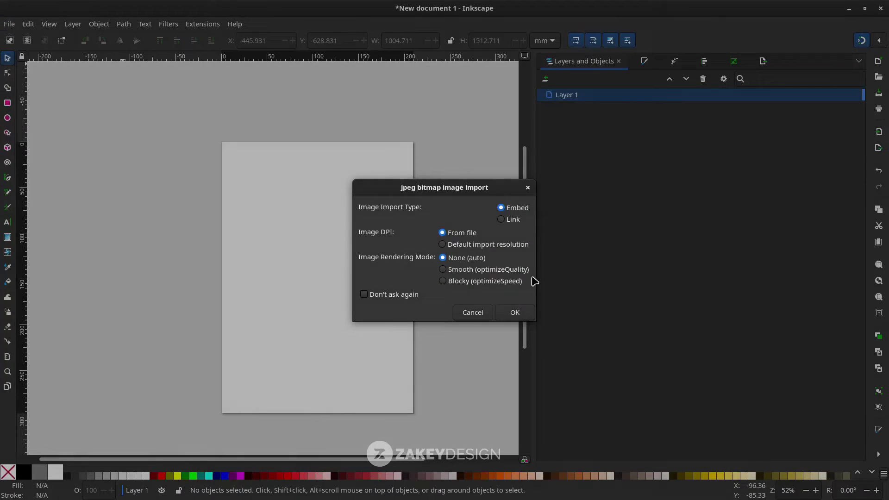
left_click(531, 317)
Scale the imported photo down to fit inside the page and centre it with a white margin on all sides.
scroll(363, 273, "down", 4)
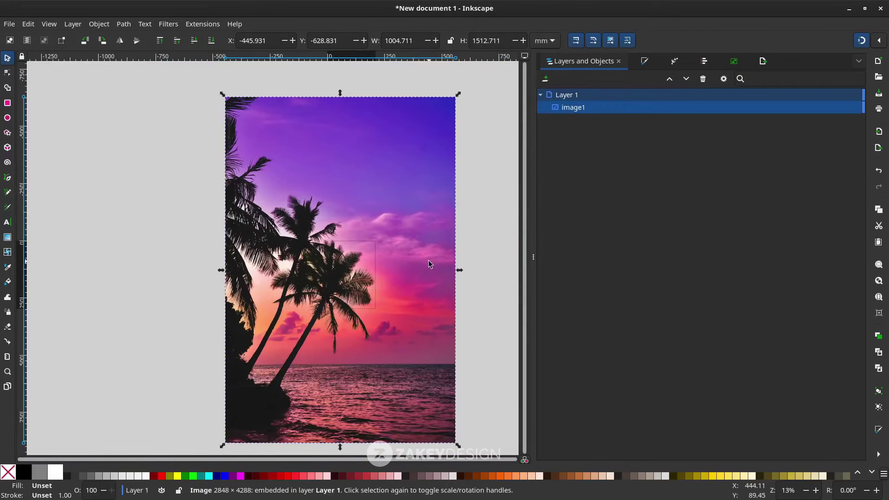
key("Escape")
left_click(421, 250)
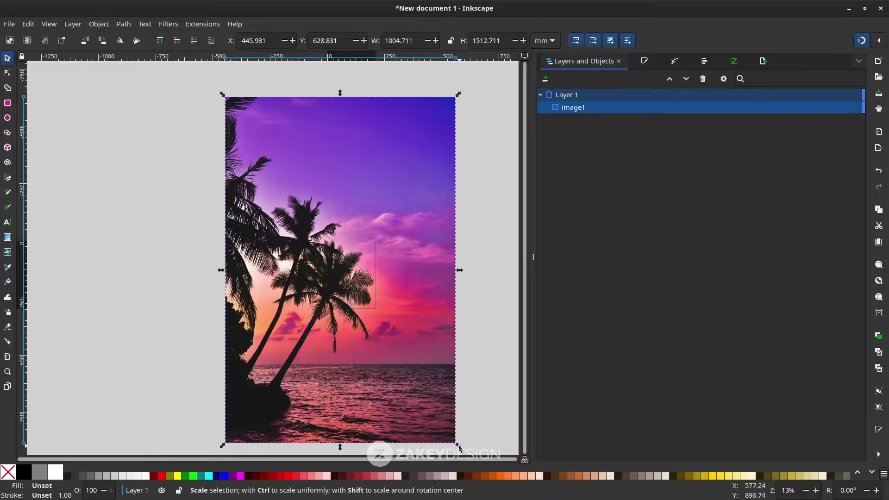
left_click_drag(458, 445, 370, 299)
scroll(370, 299, "up", 4)
left_click_drag(275, 231, 318, 245)
scroll(318, 245, "left", 2)
left_click_drag(380, 324, 381, 326)
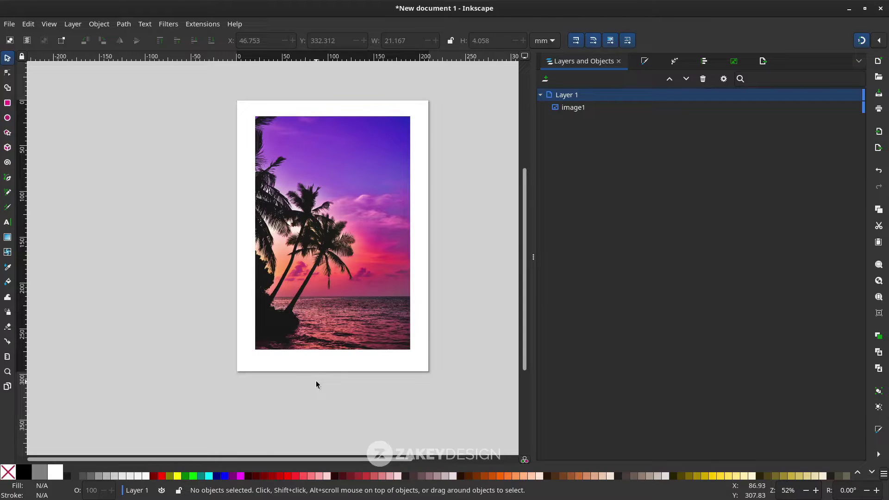
Add the text "SUNSET" below the page and set its font to Anton.
key("t")
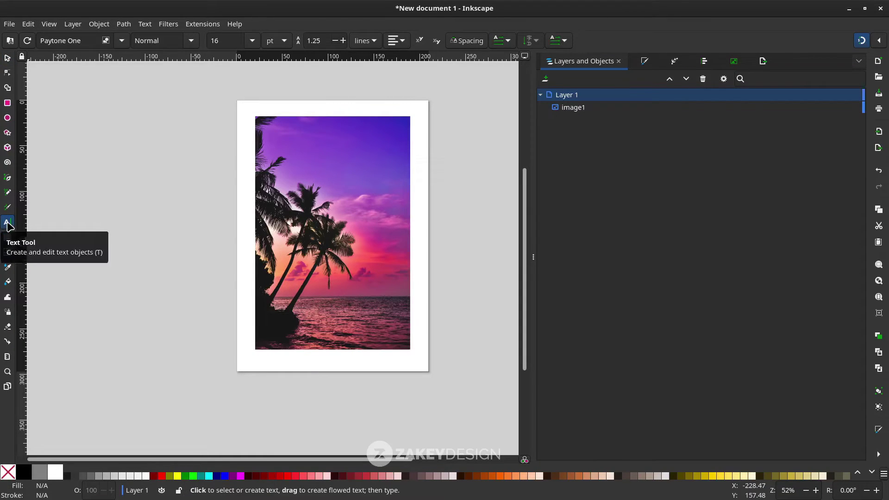
left_click(282, 394)
type("SUNSET")
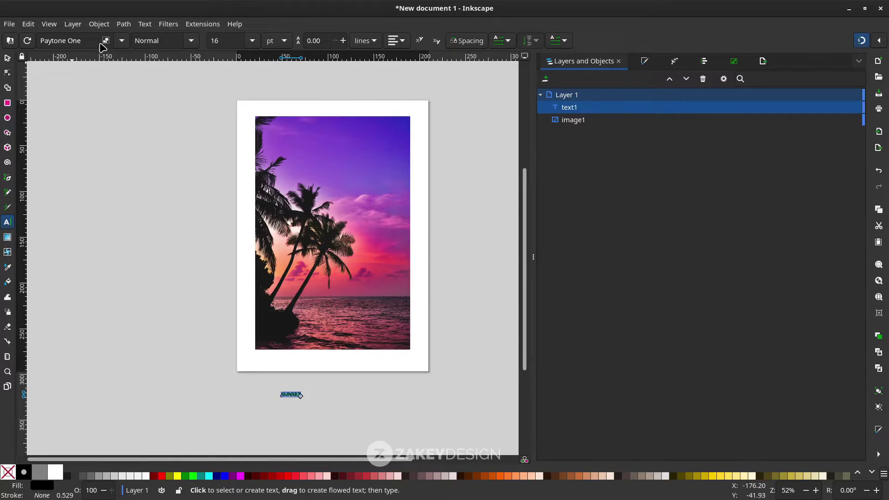
triple_click(88, 40)
type("Anton")
left_click(51, 56)
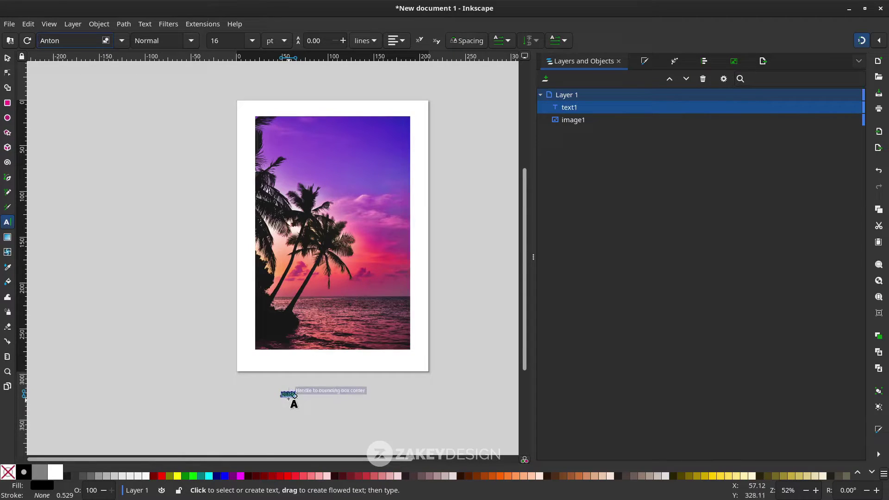
Enlarge the SUNSET text to about 169 mm wide and place it across the photo's upper part, spanning its full width.
left_click(8, 59)
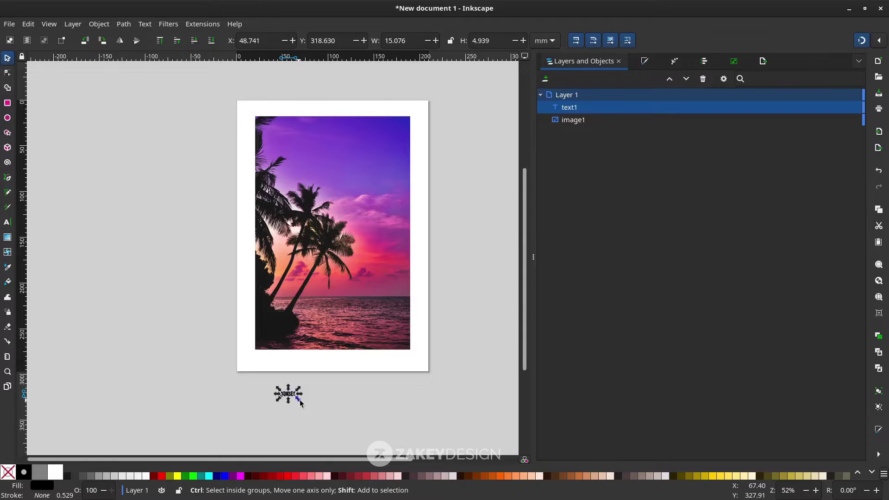
left_click_drag(299, 401, 330, 148)
scroll(343, 141, "up", 2)
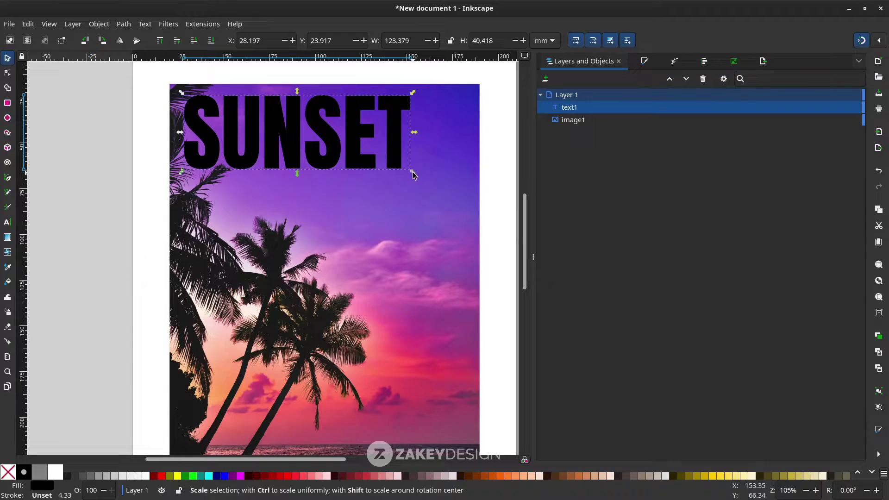
left_click_drag(412, 173, 441, 185)
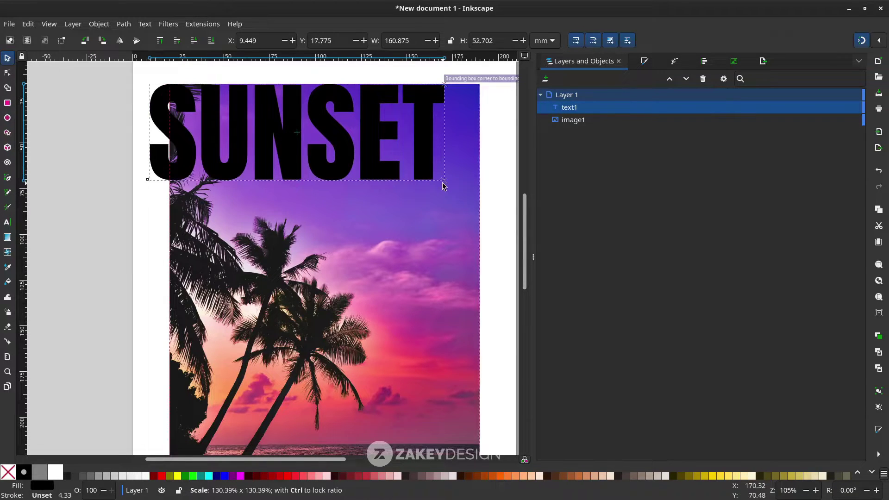
left_click_drag(408, 149, 433, 158)
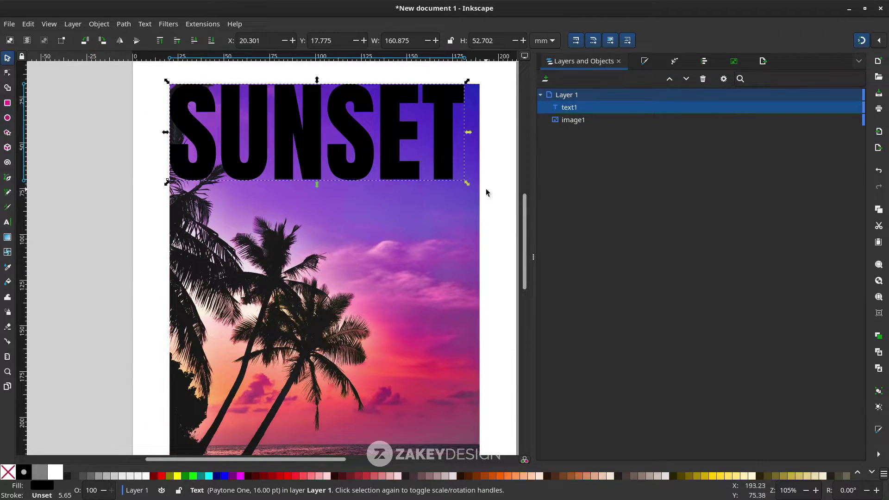
left_click_drag(476, 188, 497, 198)
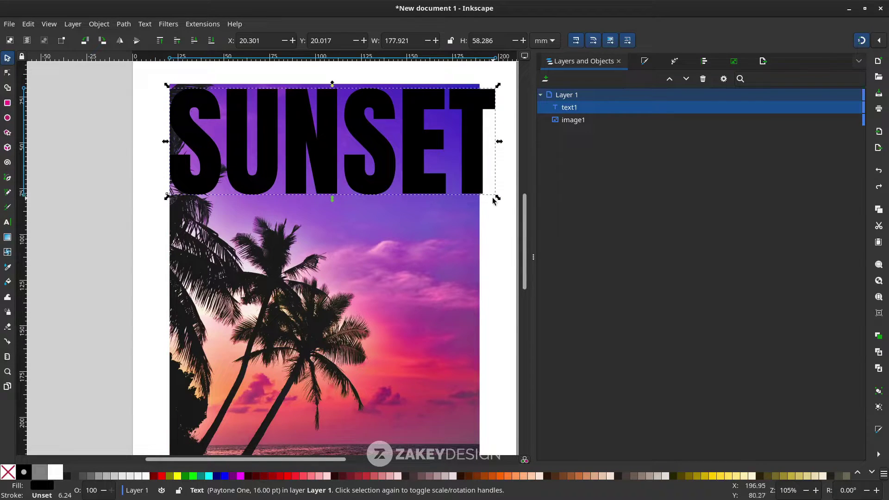
key("ctrl")
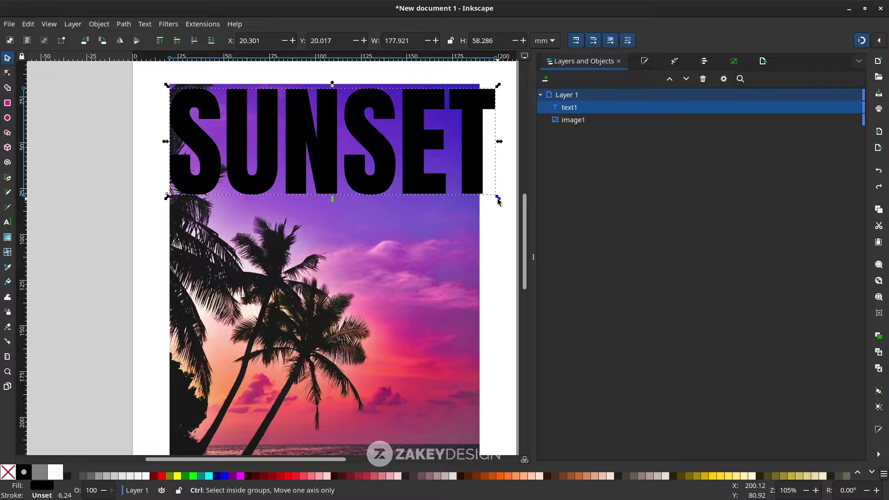
left_click_drag(498, 200, 487, 190)
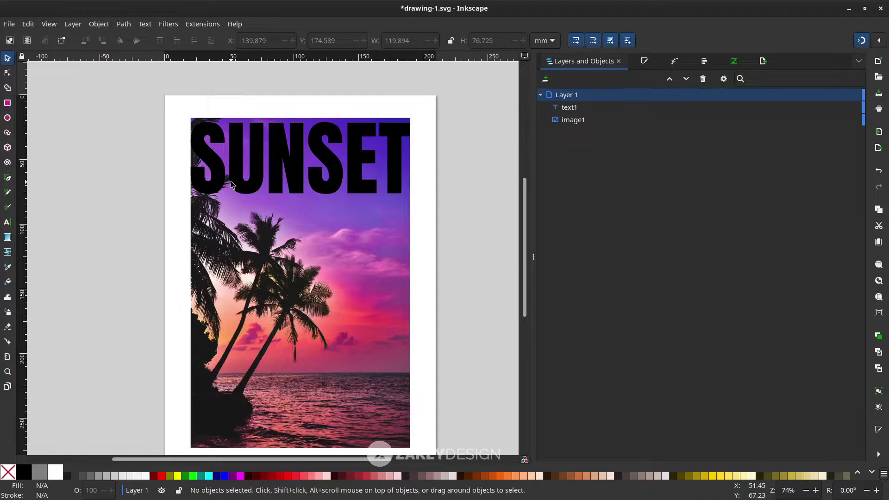
Convert the SUNSET text object to a path.
left_click(288, 169)
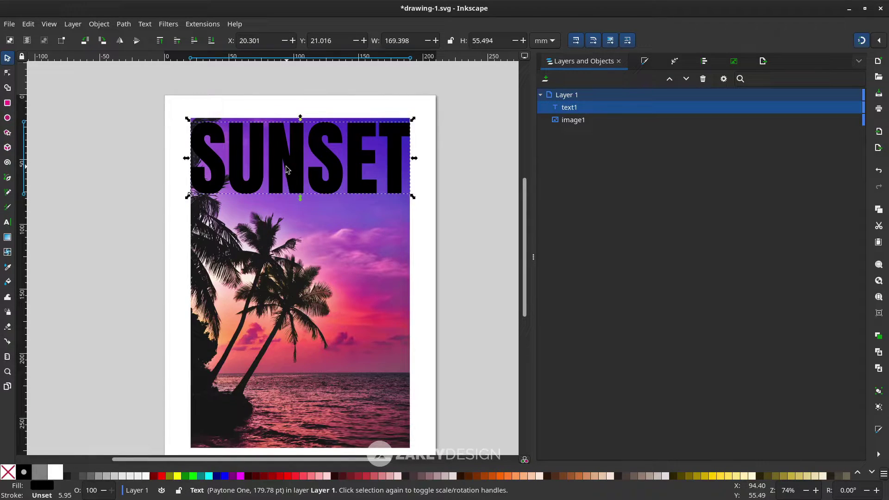
left_click(131, 25)
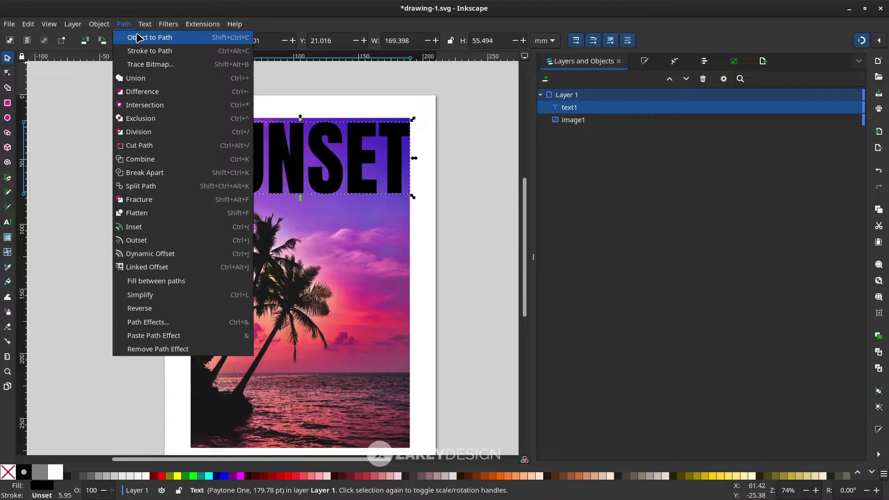
left_click(138, 39)
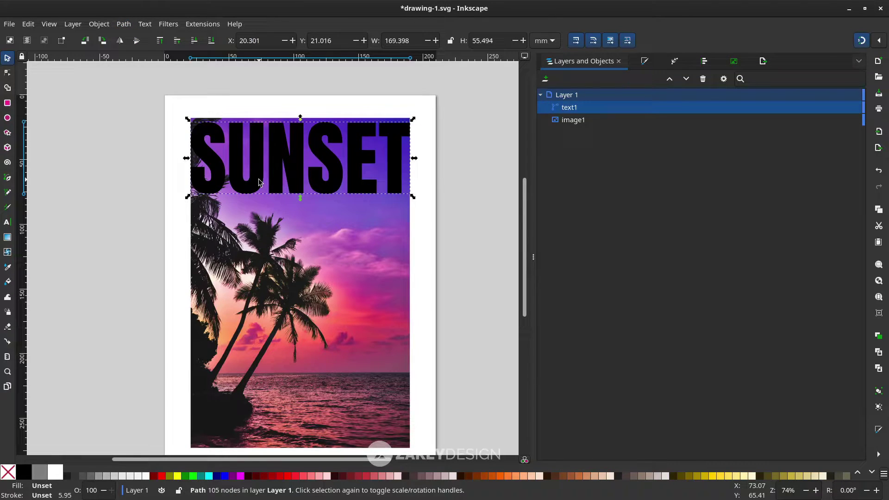
right_click(259, 181)
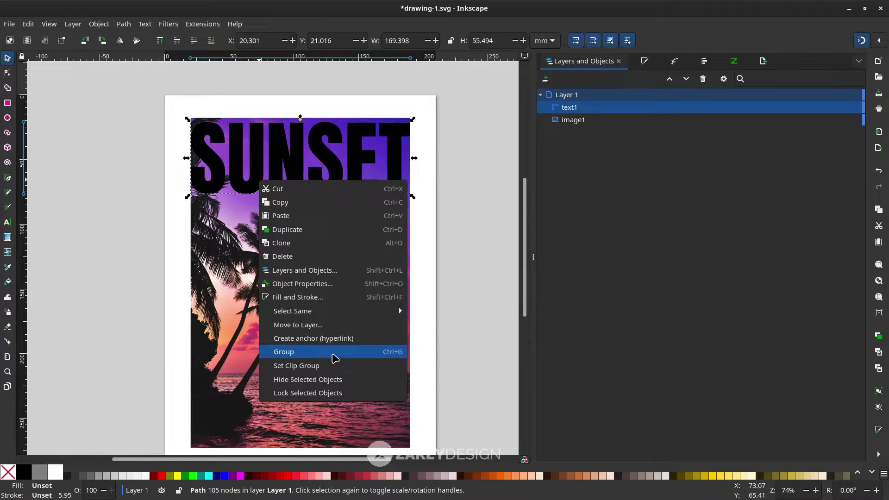
left_click(277, 148)
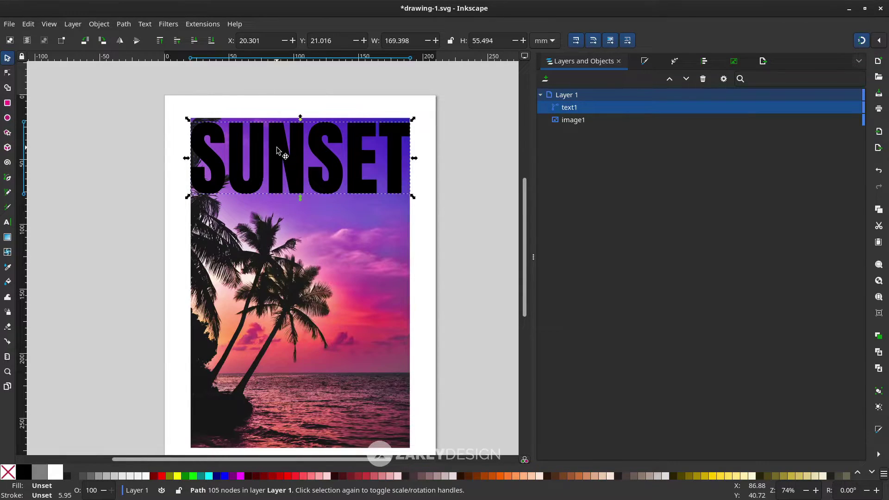
Split the SUNSET path into separate letter paths and check that the letters can be selected individually.
left_click(124, 24)
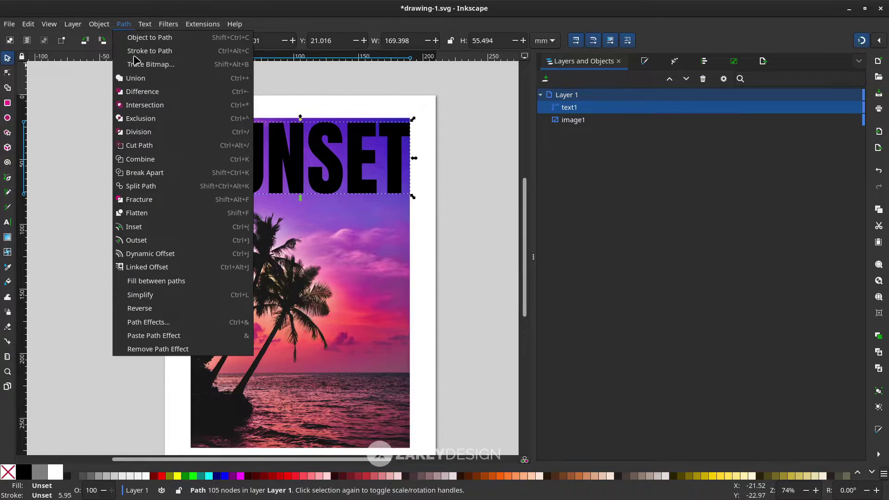
left_click(141, 186)
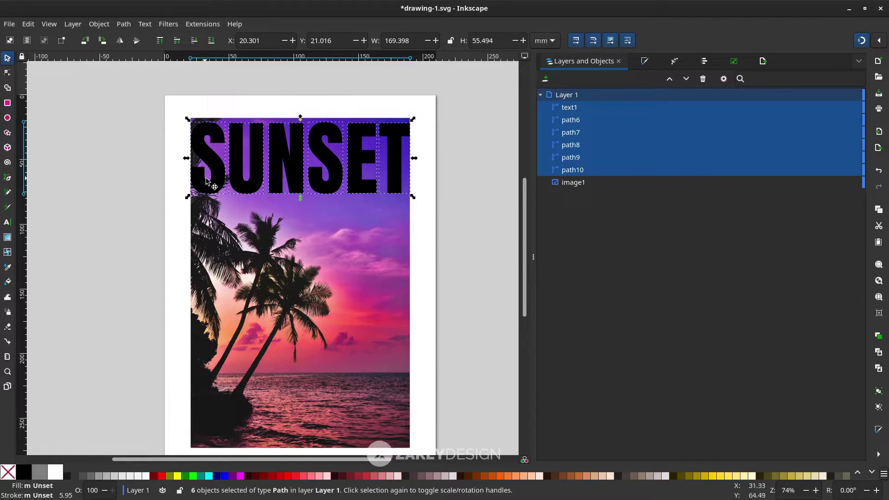
scroll(229, 181, "up", 2)
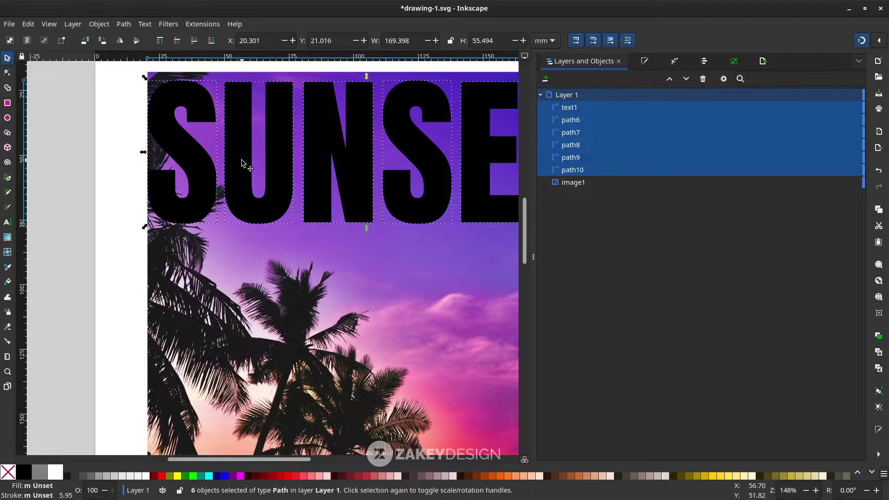
left_click(101, 148)
left_click(180, 141)
left_click(253, 148)
left_click(315, 140)
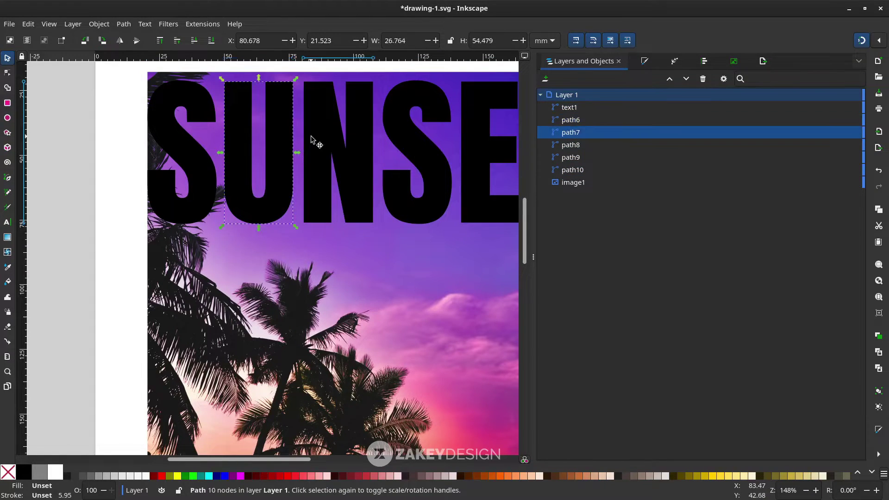
key("Escape")
Draw a rectangle about 26.3 × 29.5 mm, starting at the outer corner of the first S's lower stroke.
scroll(366, 150, "down", 2)
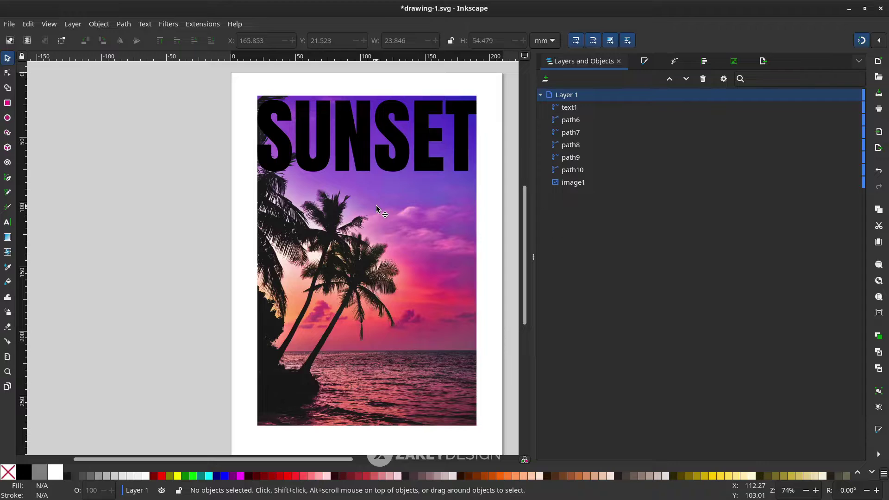
left_click(9, 104)
scroll(269, 183, "up", 4)
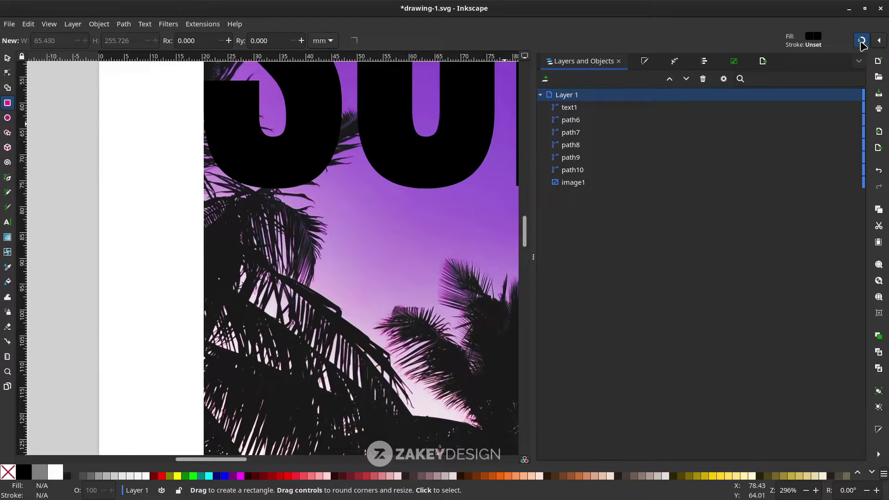
scroll(277, 137, "up", 2)
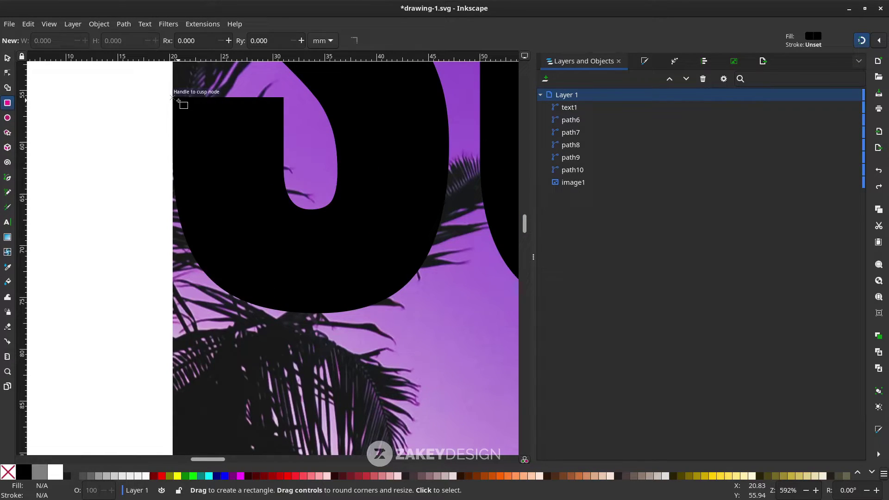
mouse_move(178, 101)
left_mouse_down()
mouse_move(363, 266)
mouse_move(432, 360)
mouse_move(452, 403)
mouse_move(445, 401)
left_mouse_up()
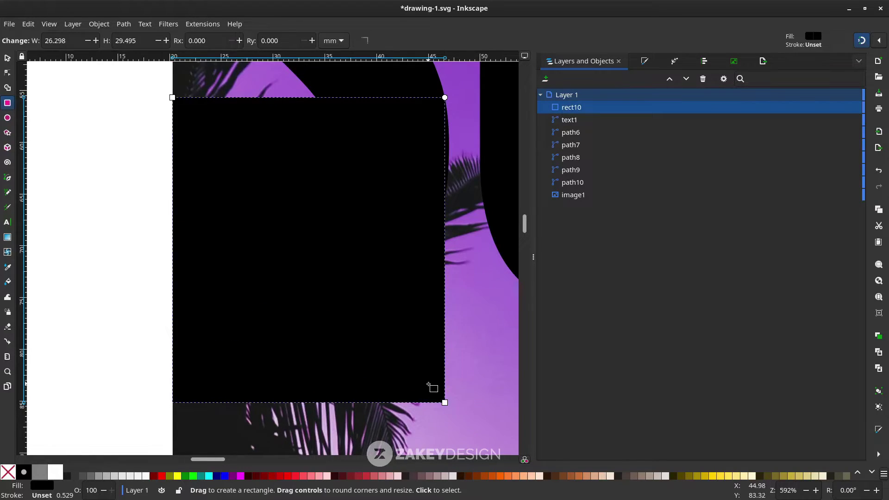
Stretch the rectangle down to the photo's lower edge, making it about 217 mm high.
scroll(428, 383, "down", 4)
scroll(428, 383, "down", 6)
scroll(348, 278, "right", 2)
scroll(259, 174, "down", 2)
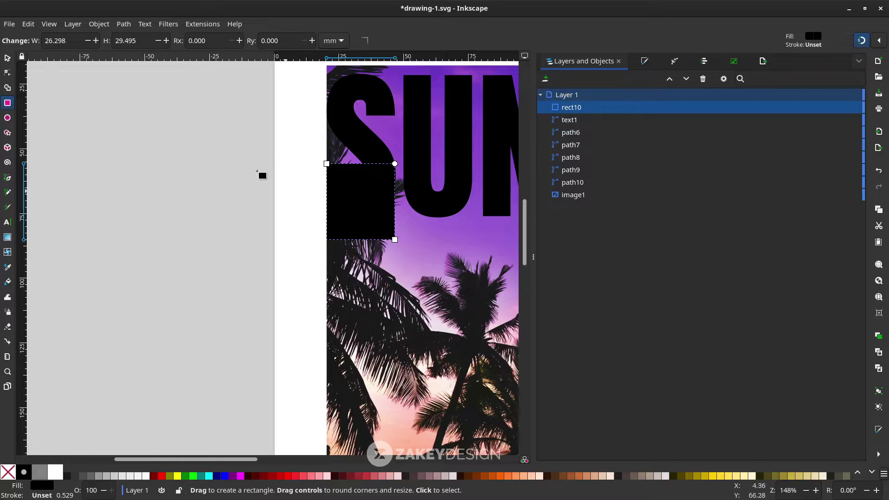
scroll(229, 185, "right", 2)
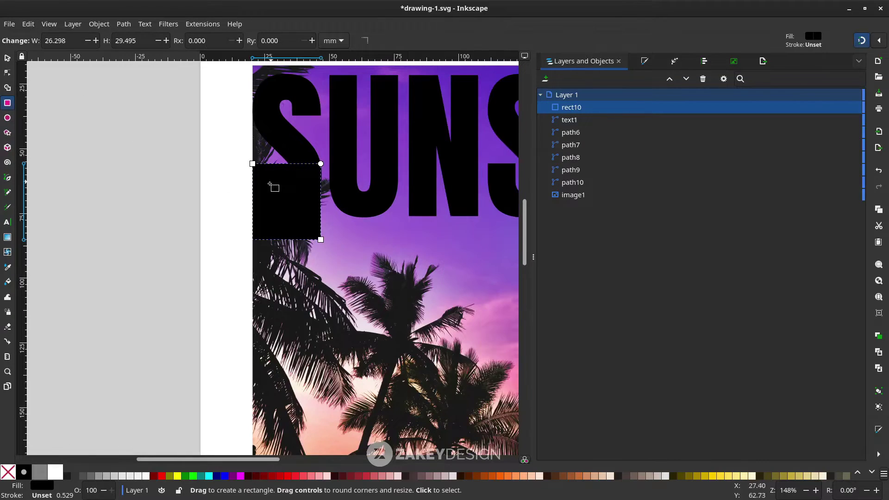
left_click(8, 59)
scroll(278, 197, "down", 3)
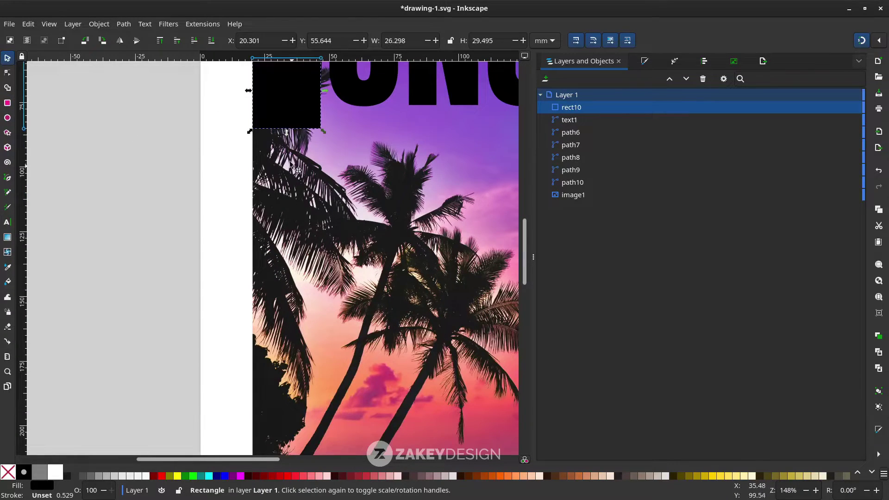
left_click_drag(296, 130, 297, 423)
scroll(297, 424, "down", 5)
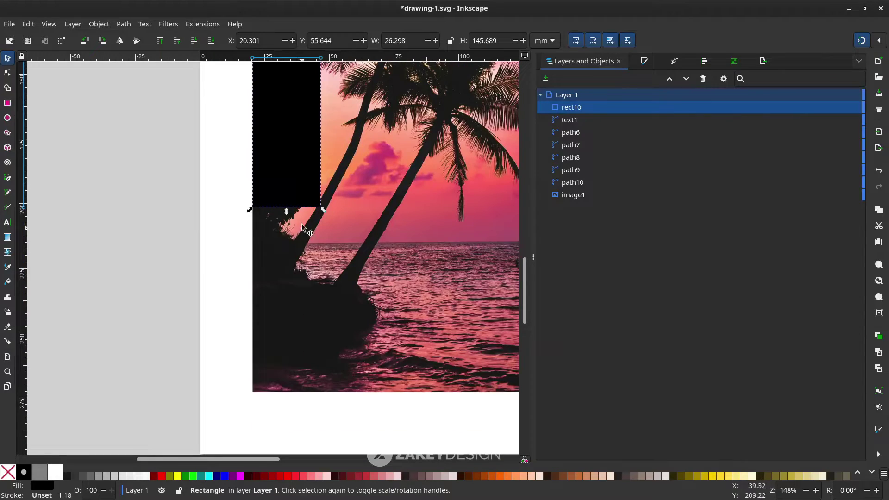
left_click_drag(287, 202, 292, 394)
Examine the stretched rectangle along its length and where its top end meets the first letter S.
scroll(306, 343, "right", 4)
scroll(306, 343, "up", 1)
scroll(305, 340, "up", 3)
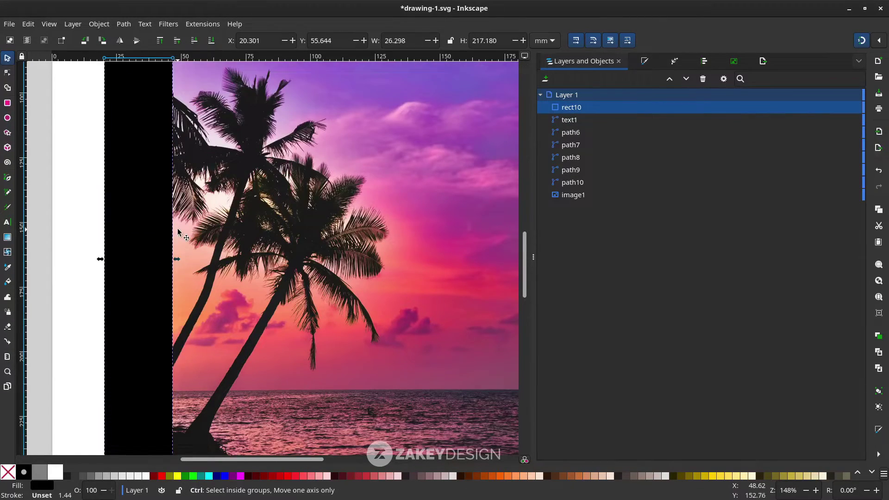
scroll(177, 228, "down", 1)
scroll(148, 158, "left", 1)
scroll(127, 108, "up", 3)
scroll(168, 174, "up", 3)
scroll(201, 175, "down", 3)
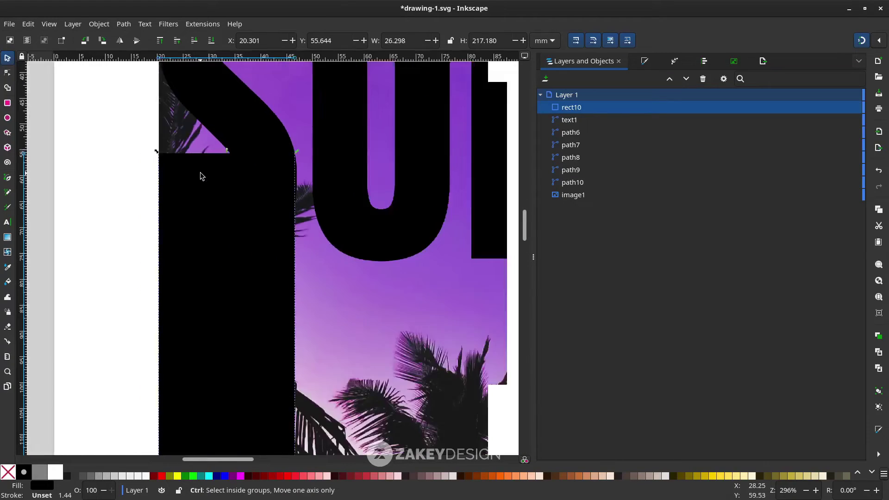
Enlarge the photo evenly around its centre to about 176.5 × 265.7 mm, with snapping turned off only during the resize.
left_click(345, 260)
scroll(352, 265, "down", 1)
scroll(351, 265, "down", 5)
scroll(401, 273, "up", 1)
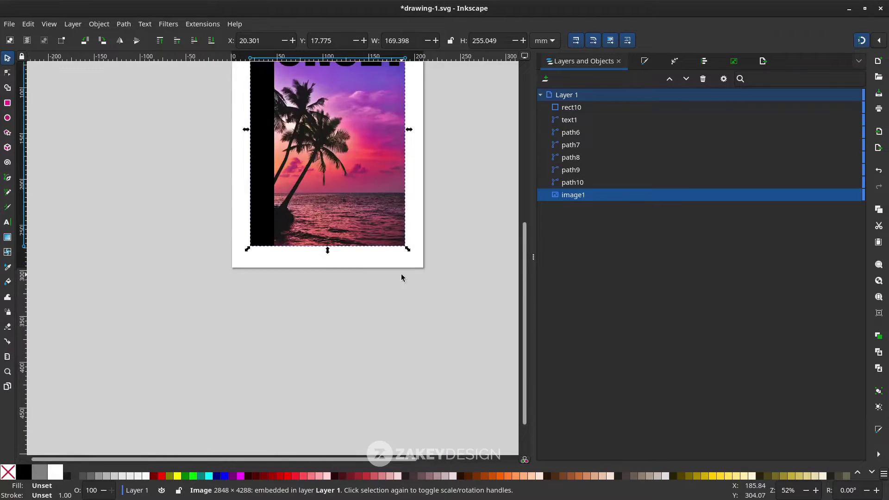
scroll(401, 274, "up", 2)
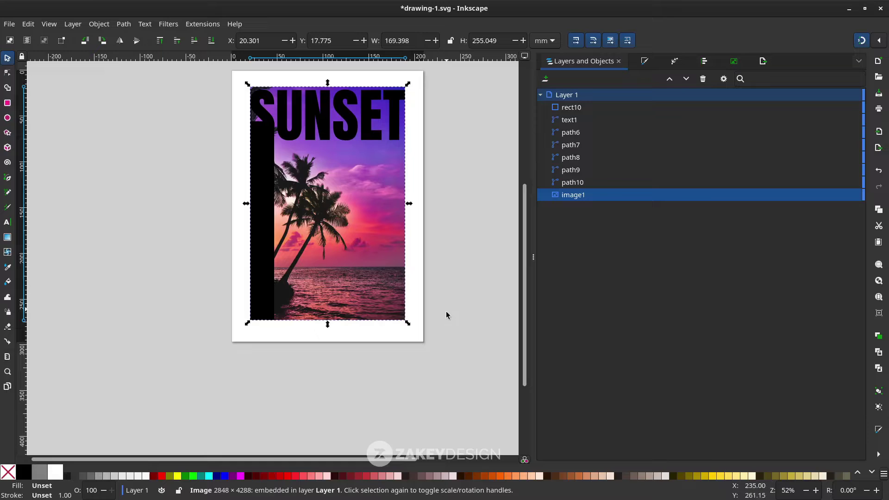
left_click_drag(408, 323, 418, 335)
key("Escape")
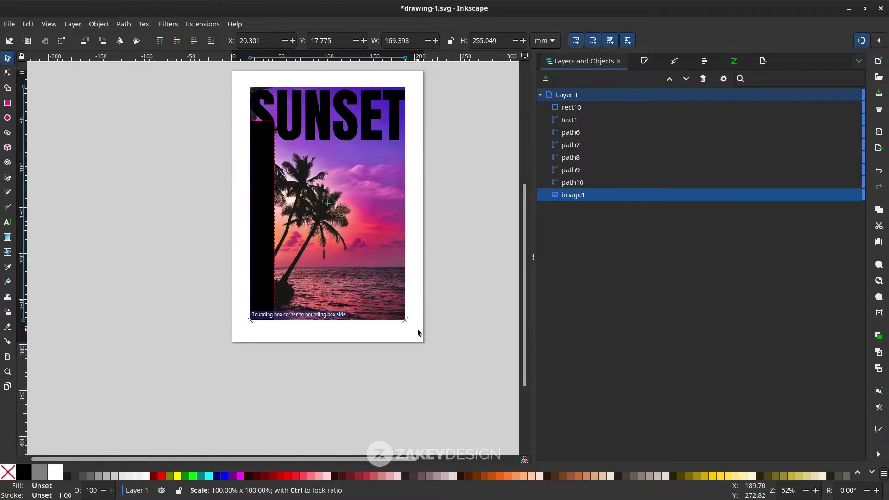
left_click(864, 41)
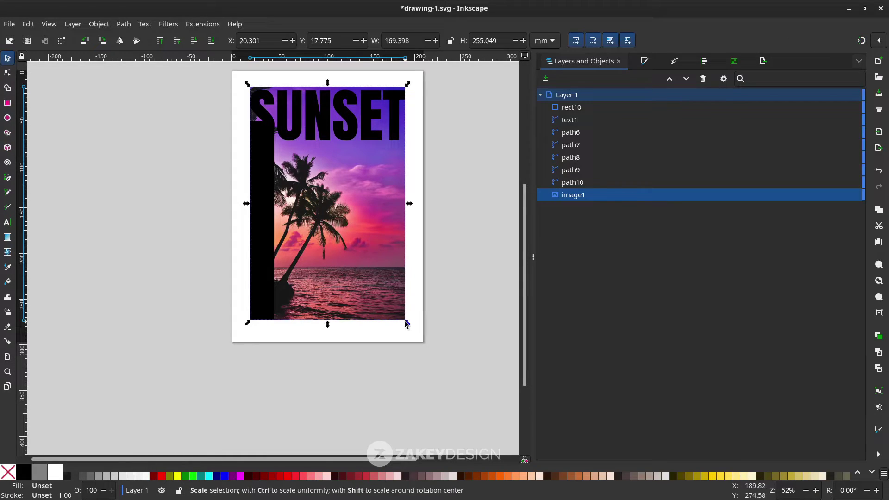
left_click_drag(407, 323, 412, 326)
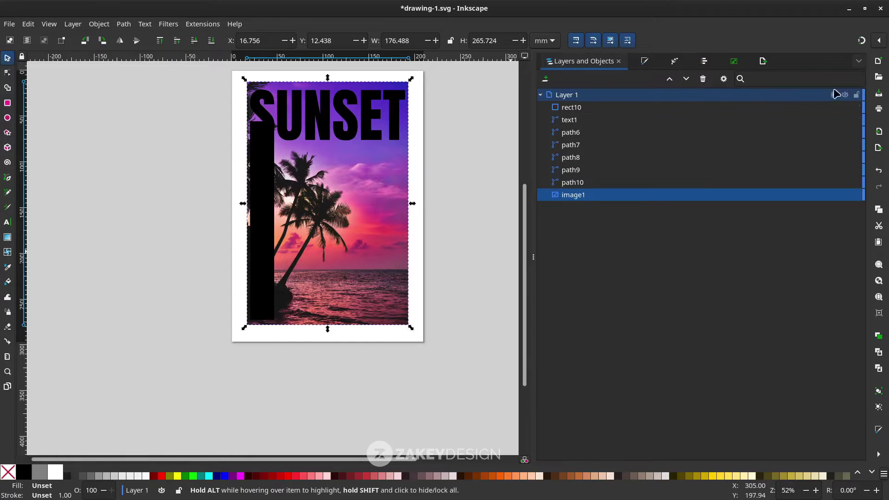
left_click(861, 40)
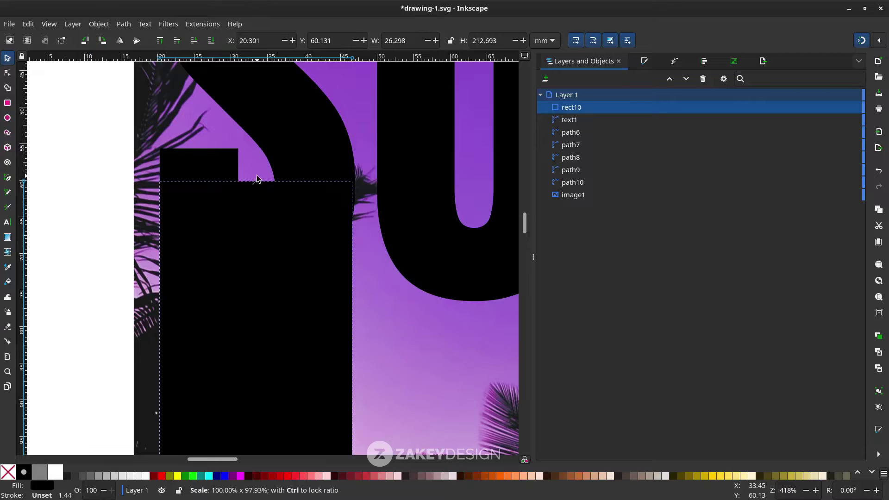
Lower the rectangle's top edge below the inner curve of the first S, making the rectangle about 203 mm high.
left_click_drag(258, 179, 258, 232)
scroll(259, 232, "down", 2)
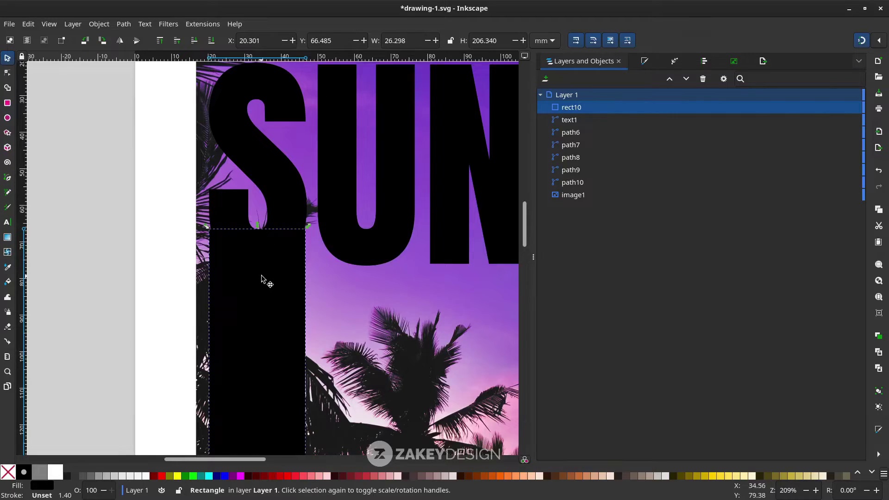
scroll(262, 276, "up", 1)
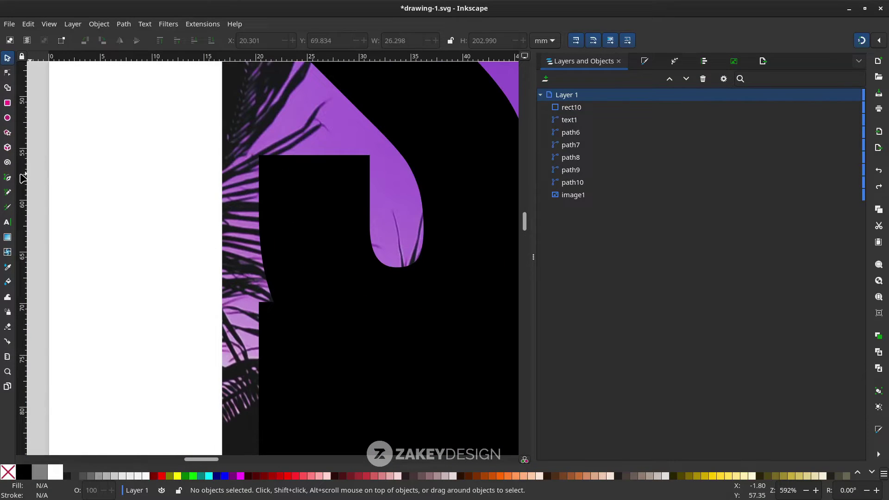
Start a straight-sided Pen path from the outer corner of the S's lower stroke, down to and across the rectangle's top edge.
left_click(8, 178)
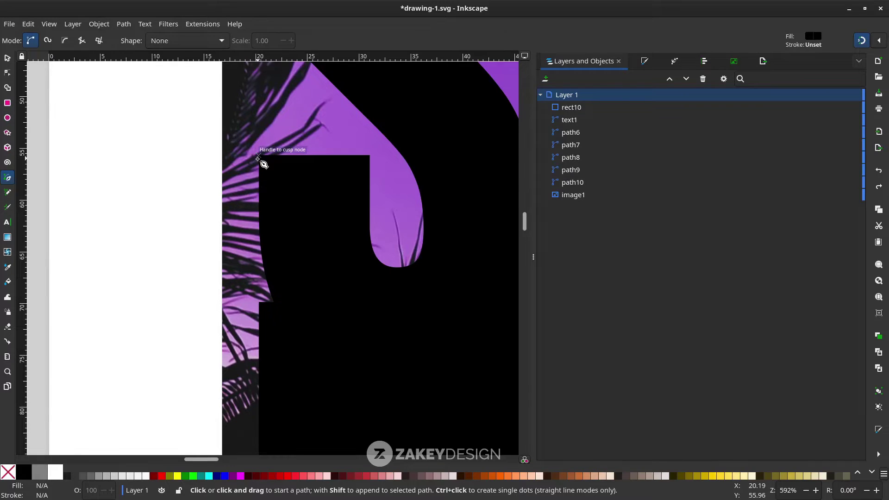
scroll(260, 182, "up", 1)
scroll(273, 171, "down", 1)
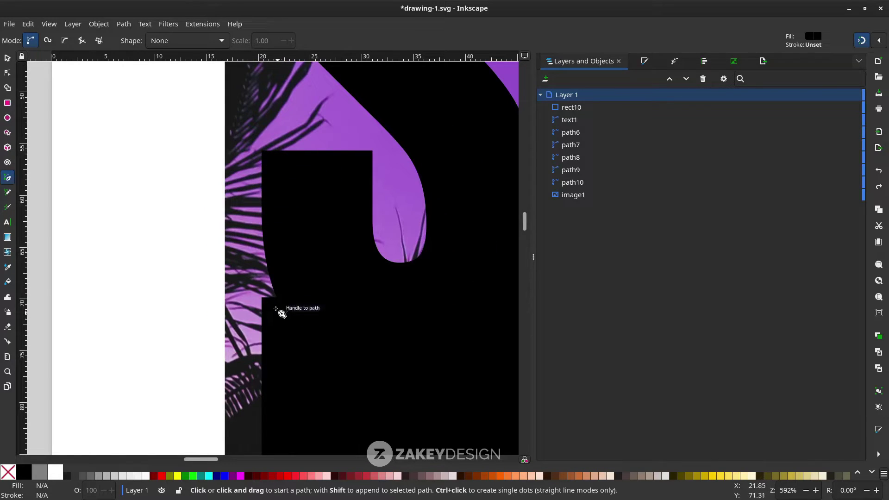
left_click(397, 310)
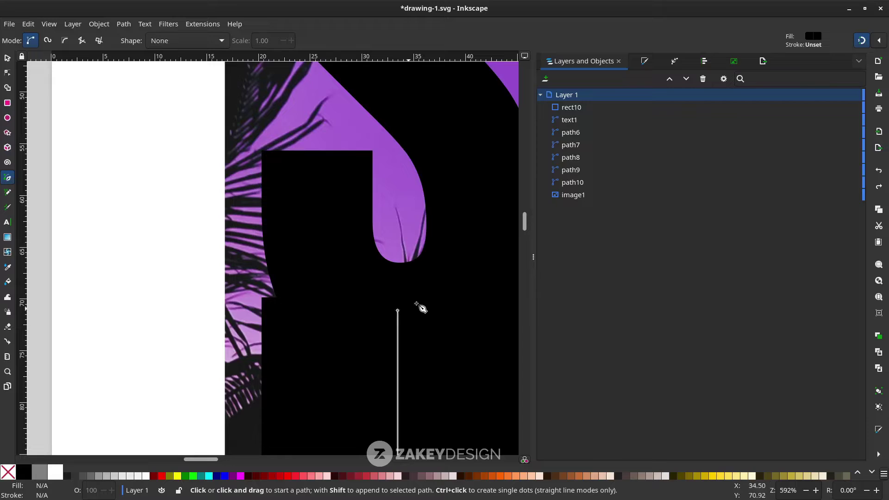
key("Escape")
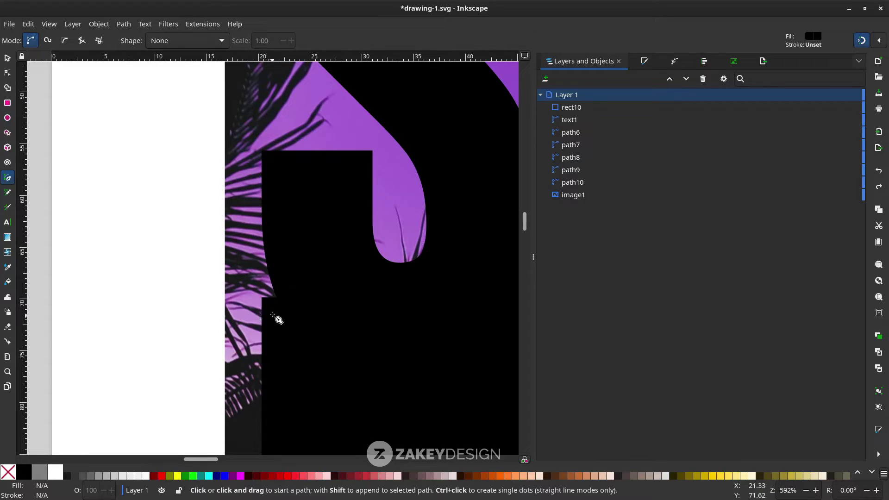
scroll(270, 151, "up", 2)
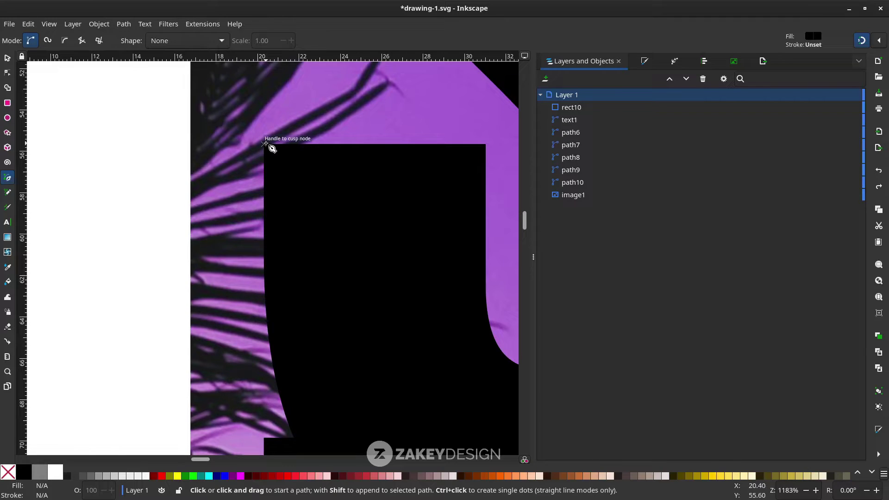
left_click(265, 144)
scroll(265, 144, "down", 10)
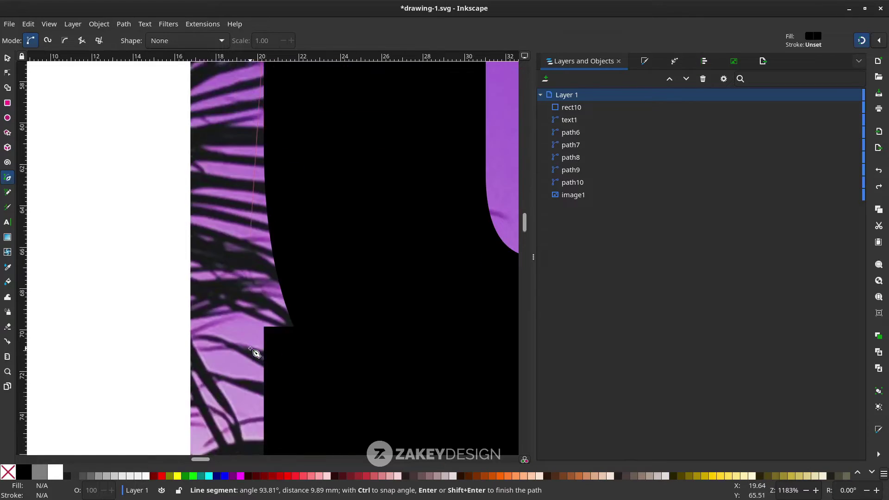
left_click(264, 257)
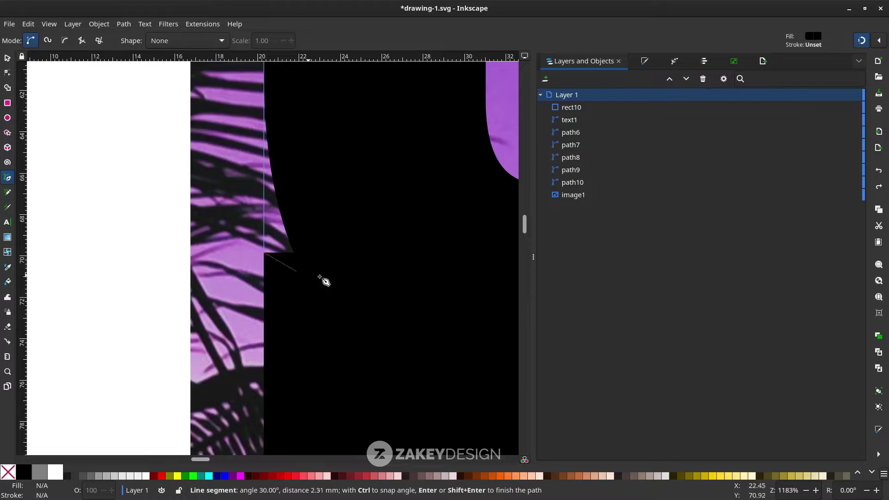
scroll(324, 278, "down", 2)
scroll(404, 272, "down", 1)
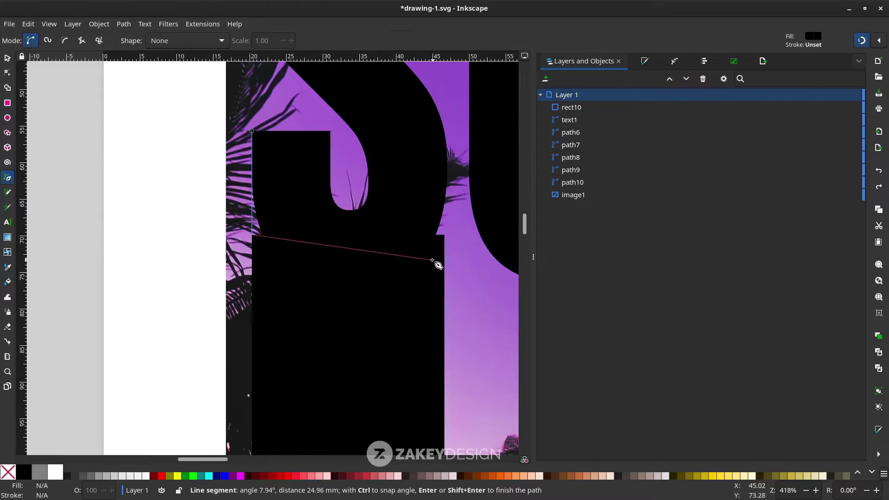
left_click(443, 236)
Continue the path up to the S's outermost right curve, close it through the letter's interior at the starting corner, and remove its stroke.
scroll(451, 220, "up", 3)
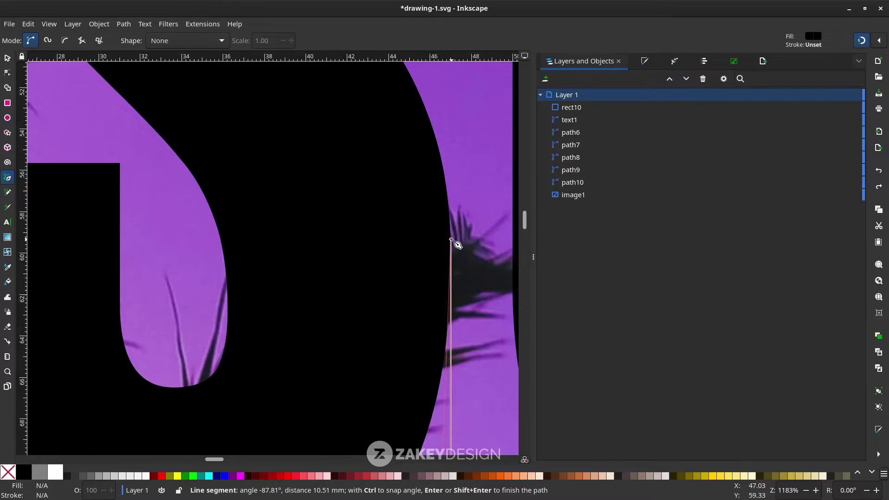
left_click(451, 240)
scroll(394, 268, "down", 3)
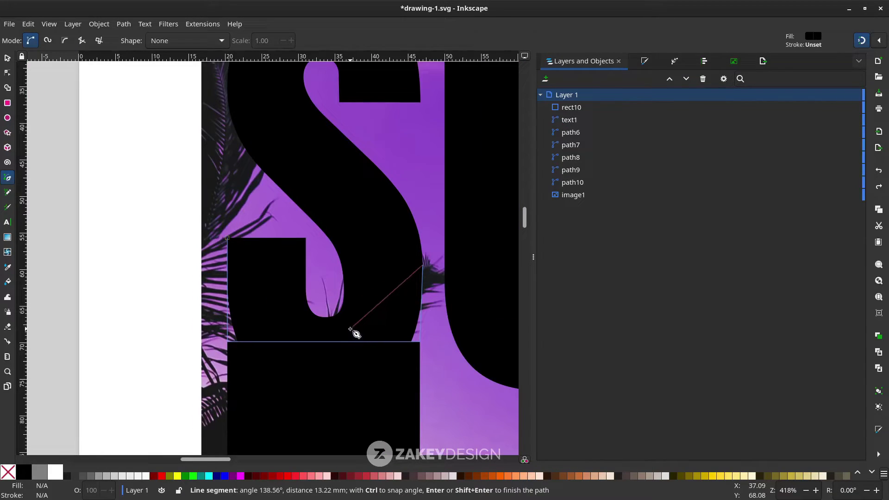
left_click(351, 329)
left_click(273, 331)
scroll(246, 274, "up", 2)
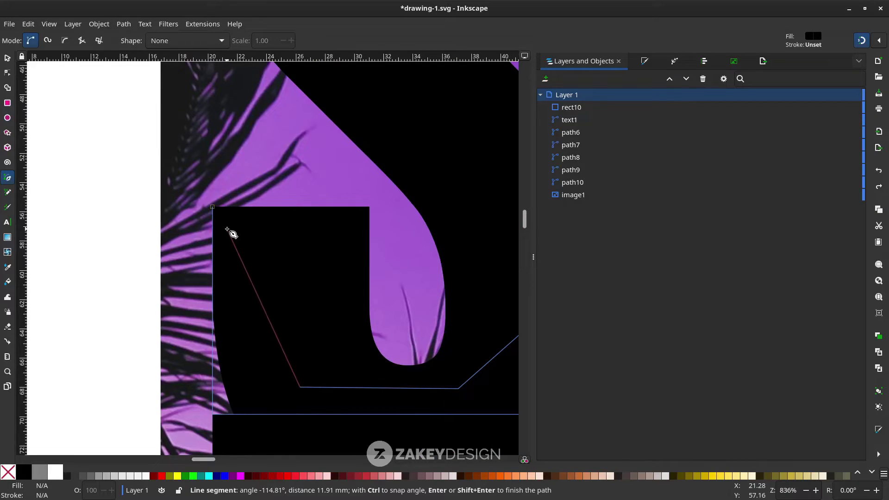
left_click(213, 207)
key("minus")
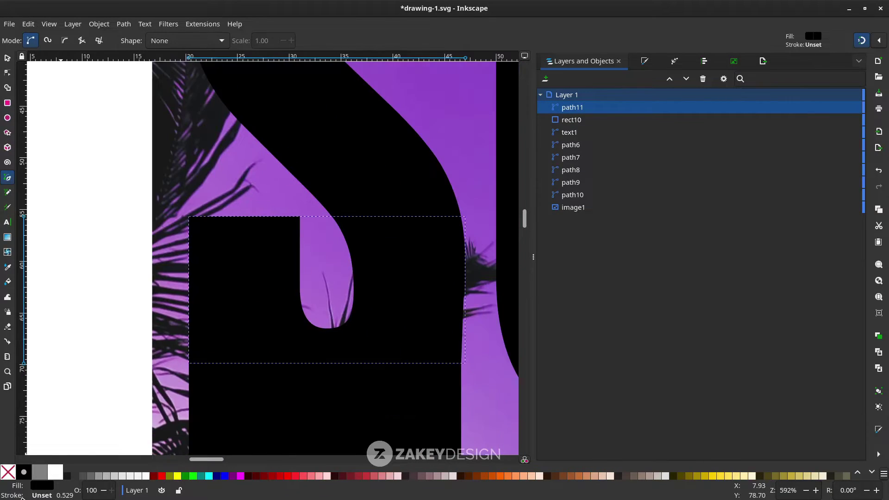
right_click(46, 495)
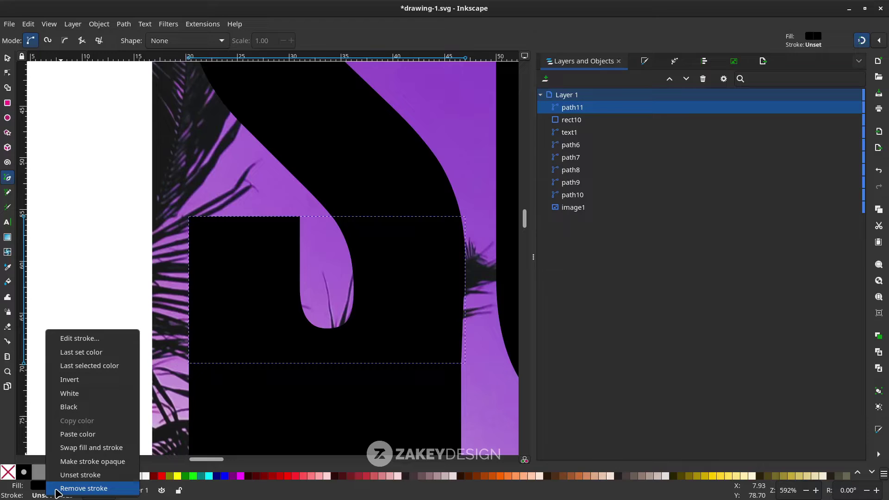
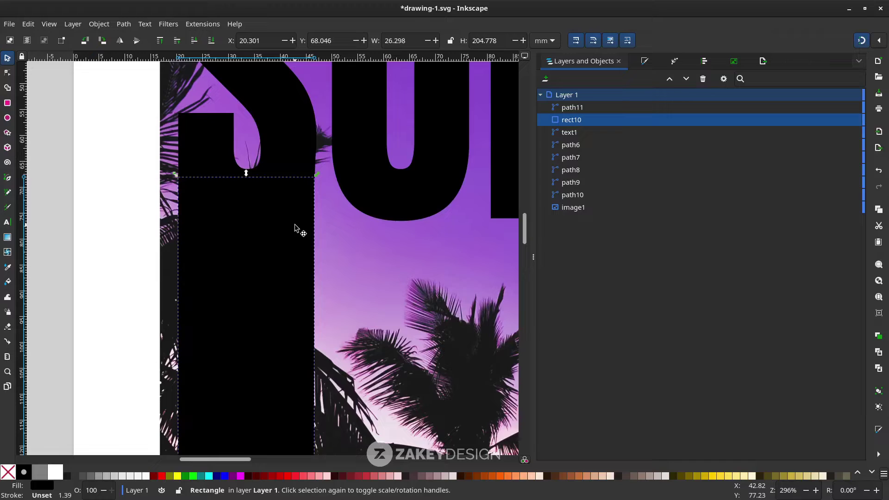
Duplicate the rectangle under the first S in place and move the copy horizontally beneath the letter U.
key("ctrl")
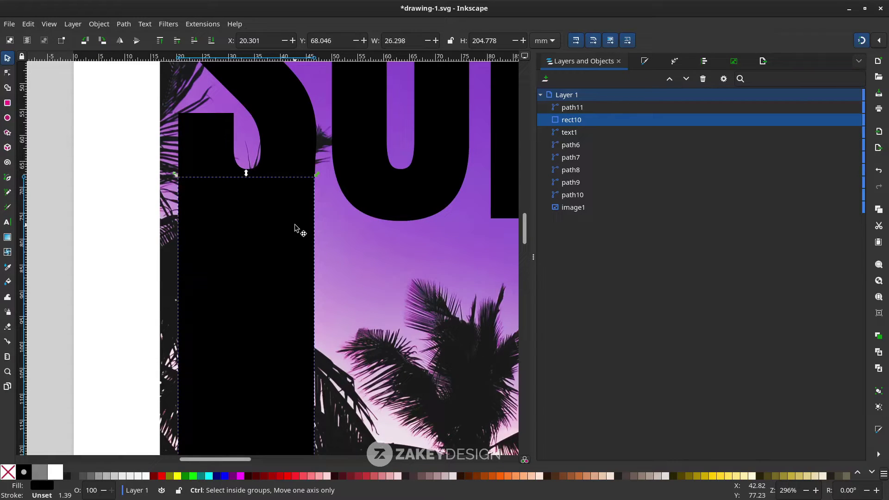
key("ctrl+alt+v")
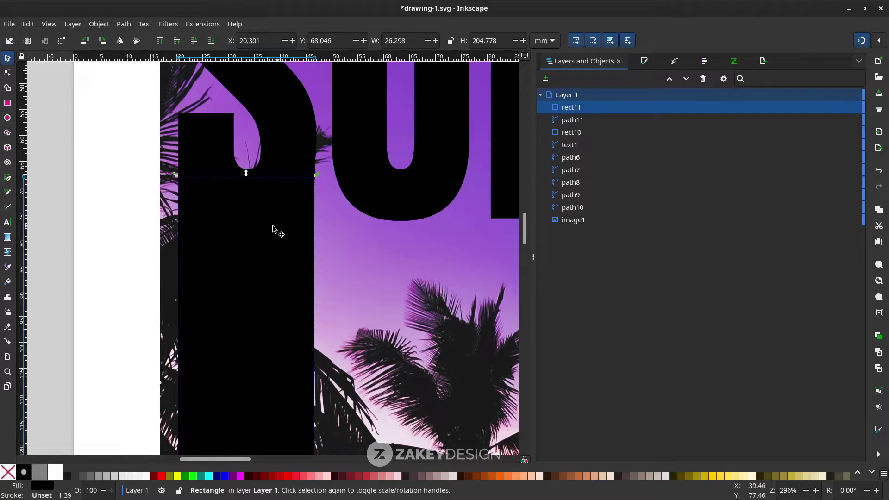
left_click_drag(273, 226, 430, 229)
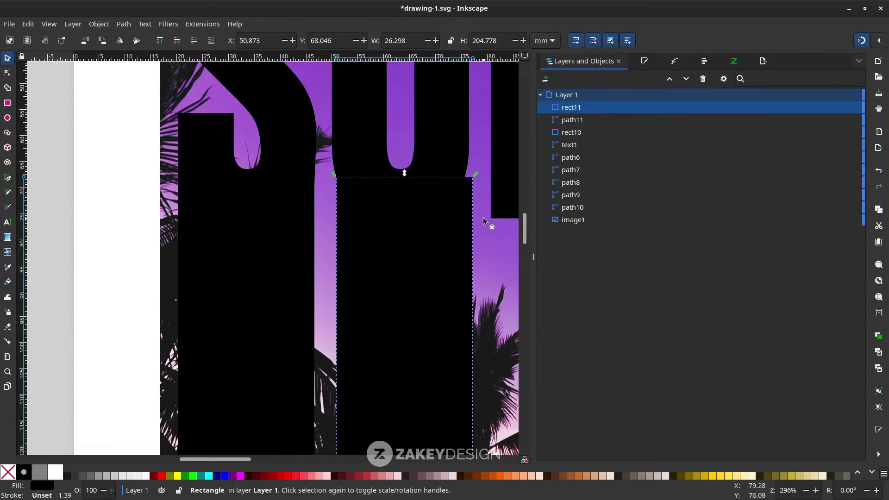
Align the copy with the U's left edge at about X 49.98, Y 61.42 mm, and widen it to about 26.5 mm to match the U.
scroll(456, 287, "down", 4)
scroll(453, 285, "down", 1)
scroll(456, 289, "down", 2)
scroll(456, 289, "right", 2)
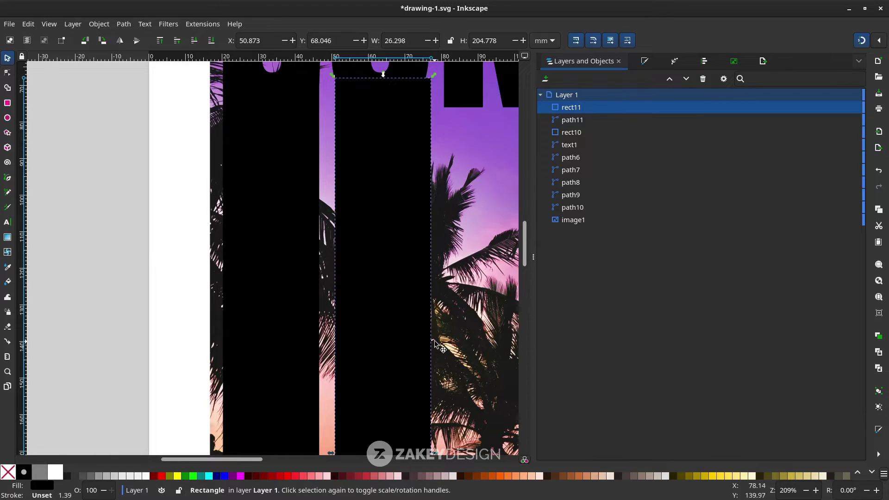
scroll(396, 180, "up", 3)
scroll(379, 199, "up", 3, "ctrl")
scroll(357, 311, "up", 5)
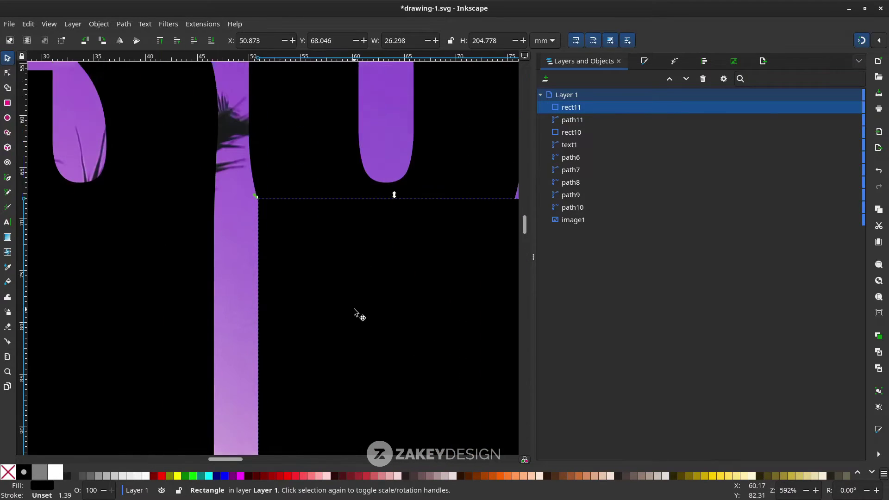
left_click_drag(351, 340, 338, 263)
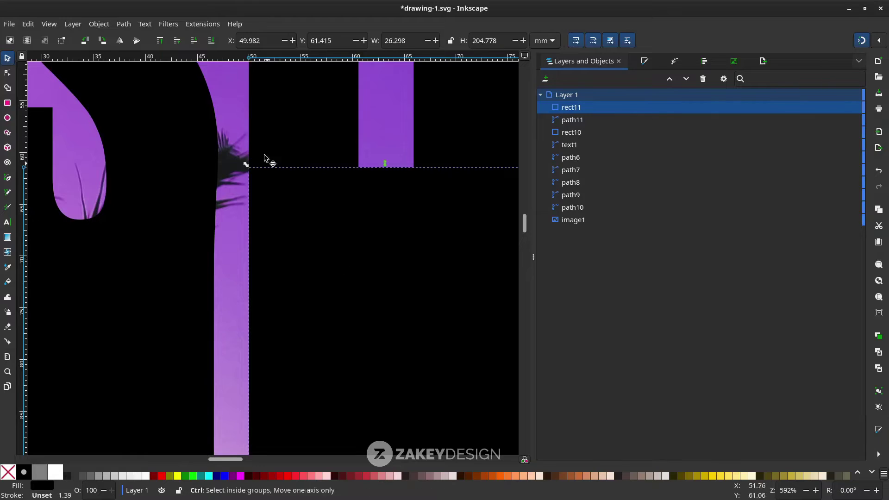
scroll(254, 174, "up", 3, "ctrl")
left_click_drag(278, 196, 278, 189)
scroll(282, 165, "down", 3, "ctrl")
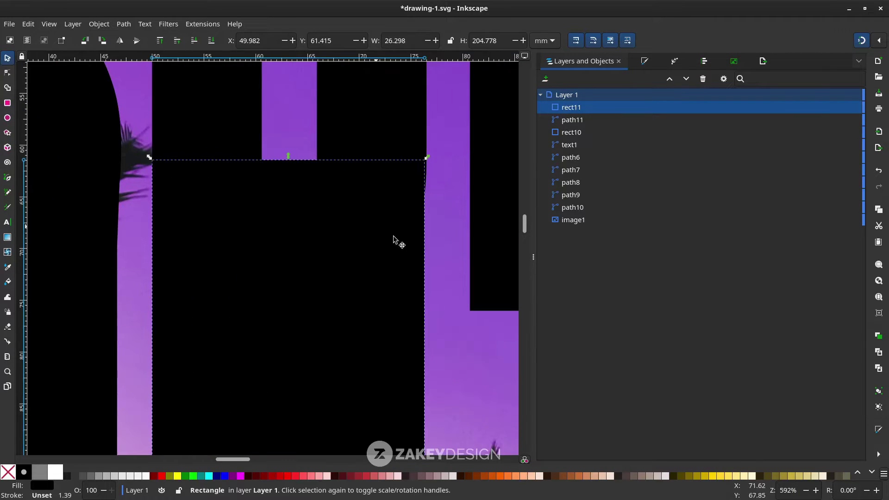
scroll(427, 187, "up", 4, "ctrl")
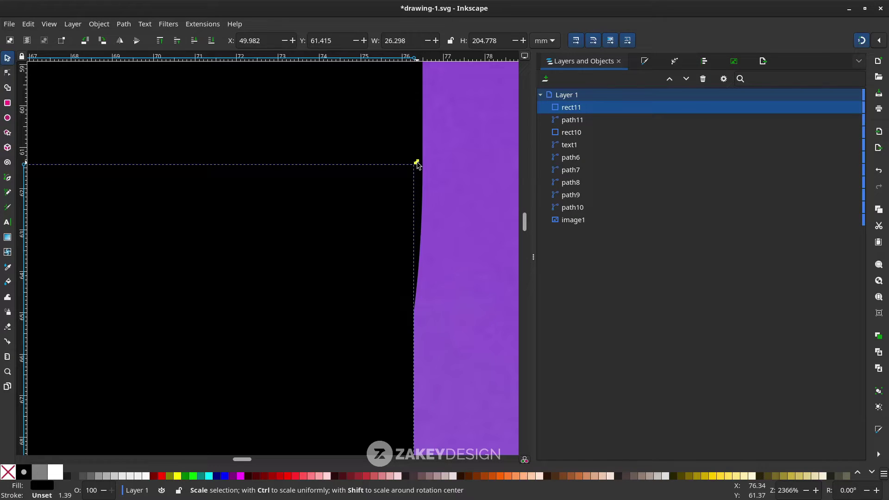
left_click_drag(416, 164, 423, 163)
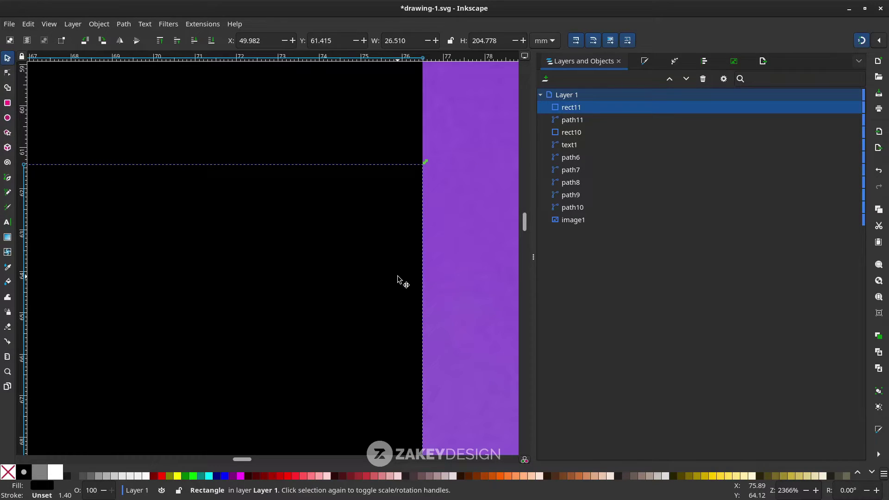
Stretch the U rectangle's lower end level with the first rectangle's lower end, making it about 211.4 mm high.
scroll(397, 278, "down", 6, "ctrl")
scroll(393, 258, "up", 2, "ctrl")
scroll(323, 304, "down", 2, "ctrl")
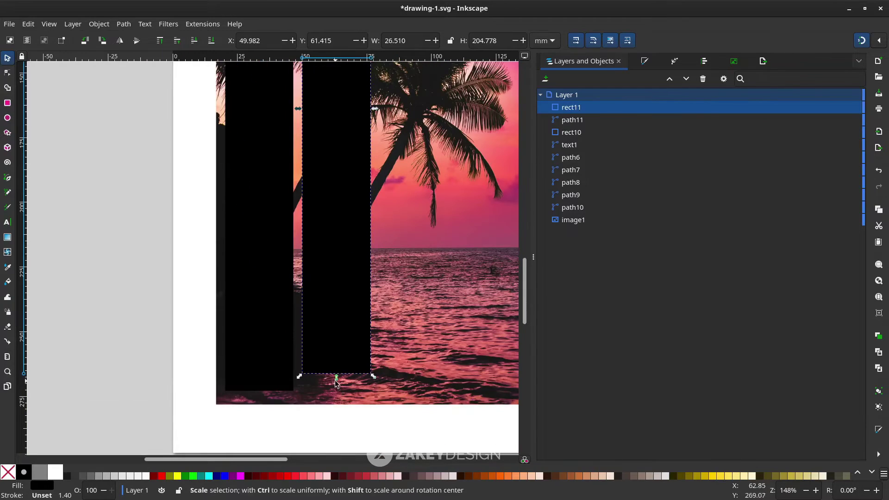
left_click_drag(336, 380, 337, 397)
scroll(349, 337, "up", 3)
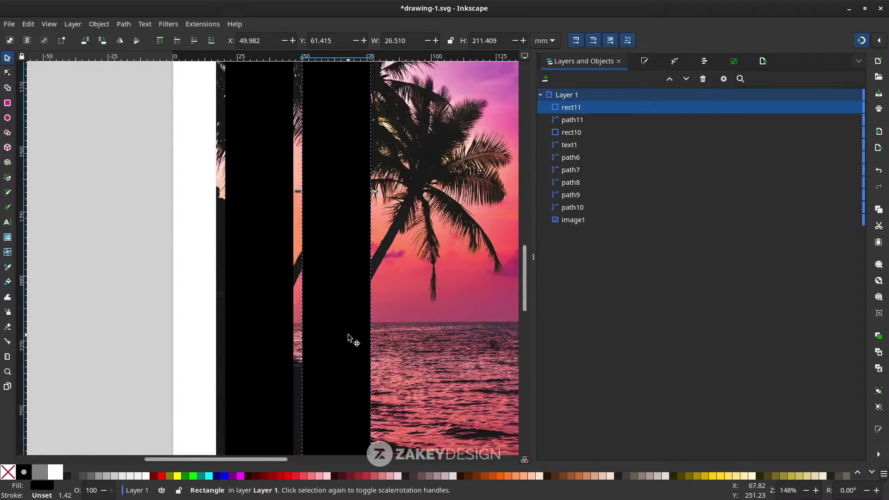
scroll(348, 337, "up", 10)
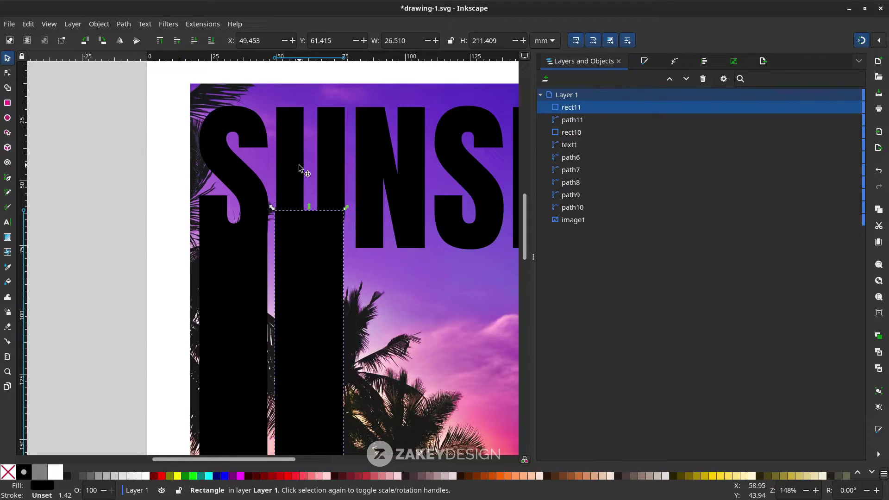
scroll(324, 227, "up", 4, "ctrl")
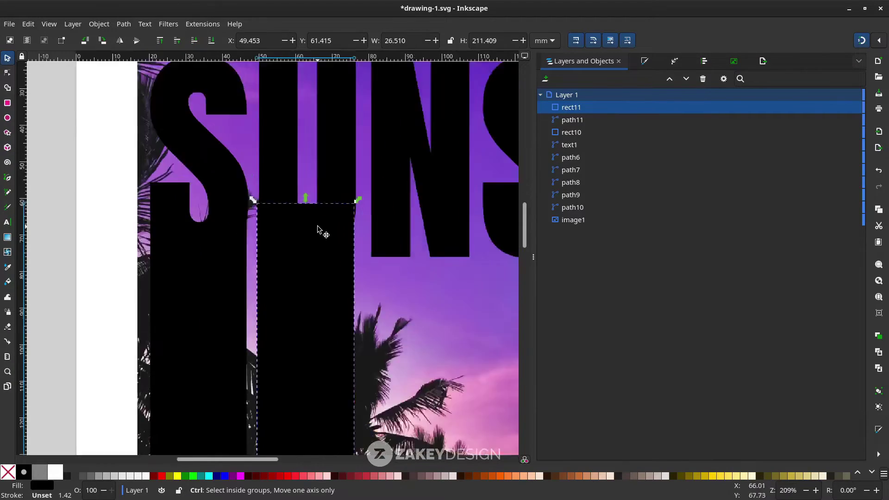
Lower the upper edge of the U's rectangle to about Y 66.45 mm, making it about 206.4 mm high.
left_click_drag(308, 188, 306, 250)
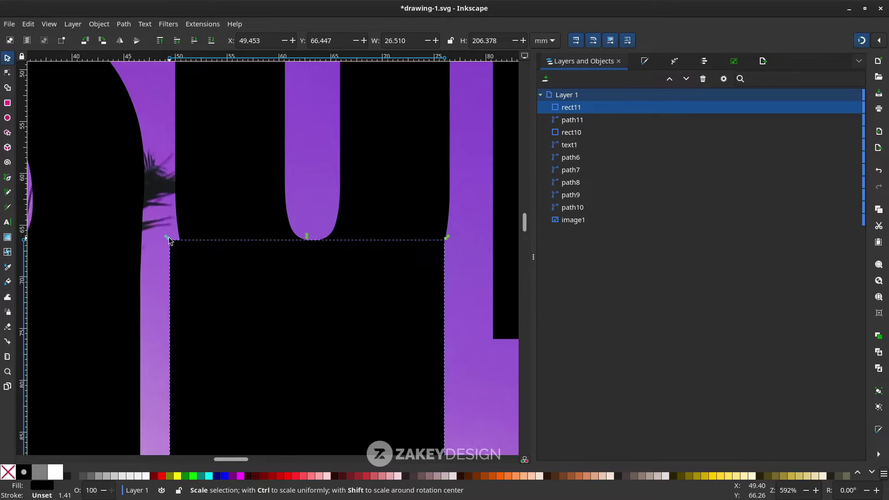
scroll(169, 239, "up", 2)
scroll(170, 204, "down", 3)
scroll(201, 227, "up", 2)
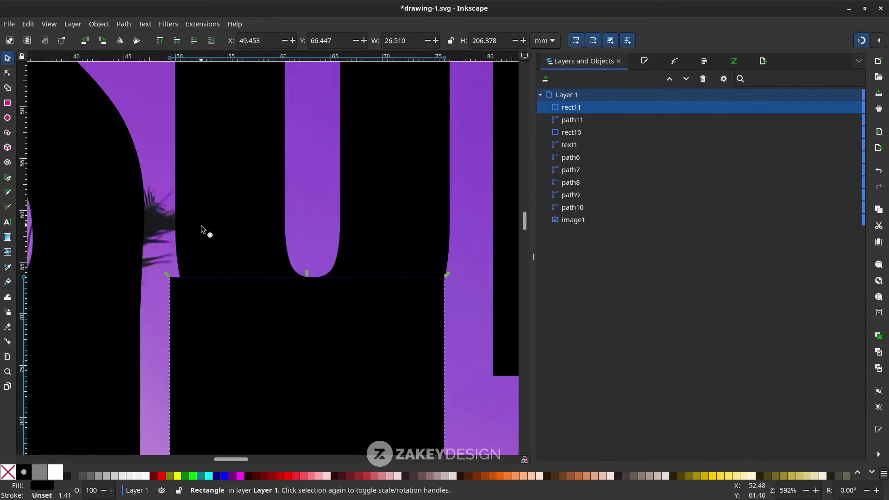
Draw a closed straight-edged filler path around the U's rounded base, from the rectangle's upper corner along both outer sides and beneath the letter's inner opening.
key("b")
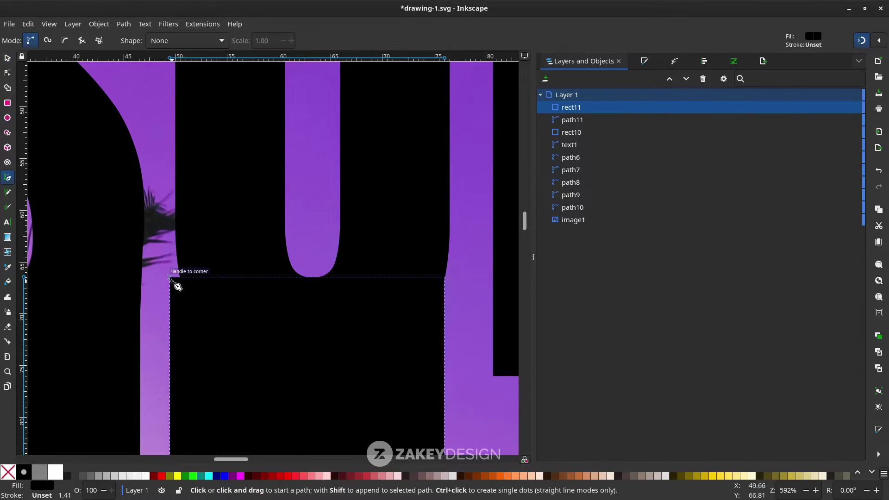
left_click(170, 278)
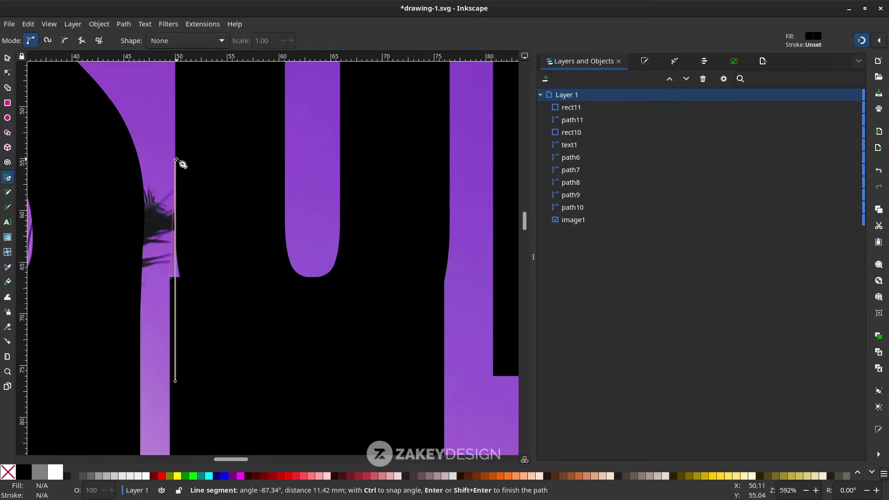
left_click(175, 98)
left_click(243, 97)
left_click(284, 277)
left_click(406, 277)
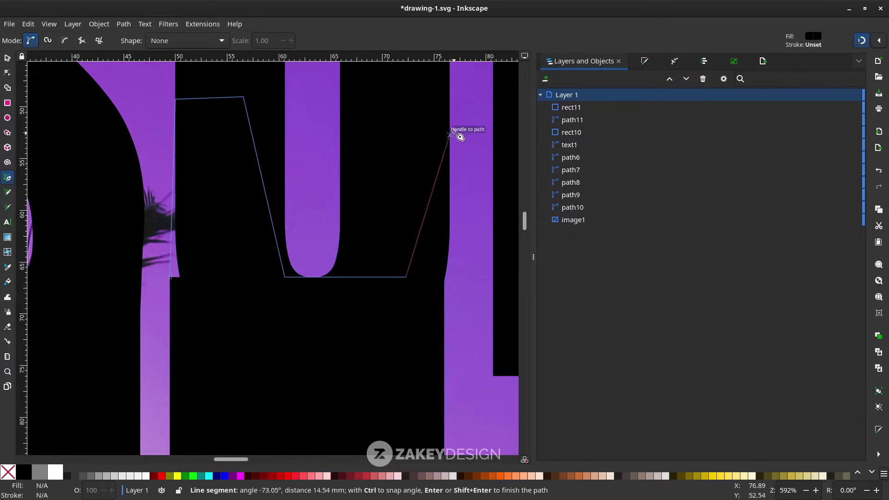
left_click(449, 116)
left_click(444, 366)
left_click(311, 412)
left_click(172, 278)
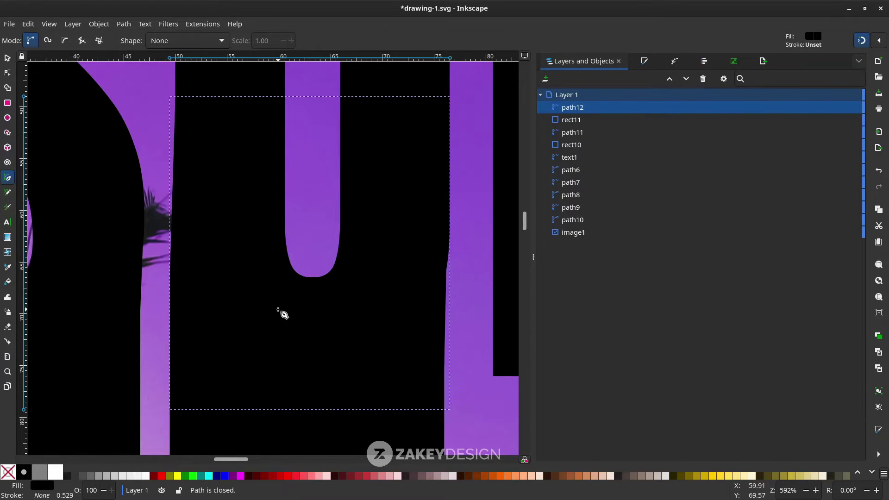
Duplicate the U's rectangle and place the copy beneath the N, aligned to the letter's left edge at about X 80.68 mm.
scroll(282, 311, "down", 5)
scroll(290, 311, "down", 4)
key("n")
left_click(294, 305)
scroll(315, 147, "up", 4)
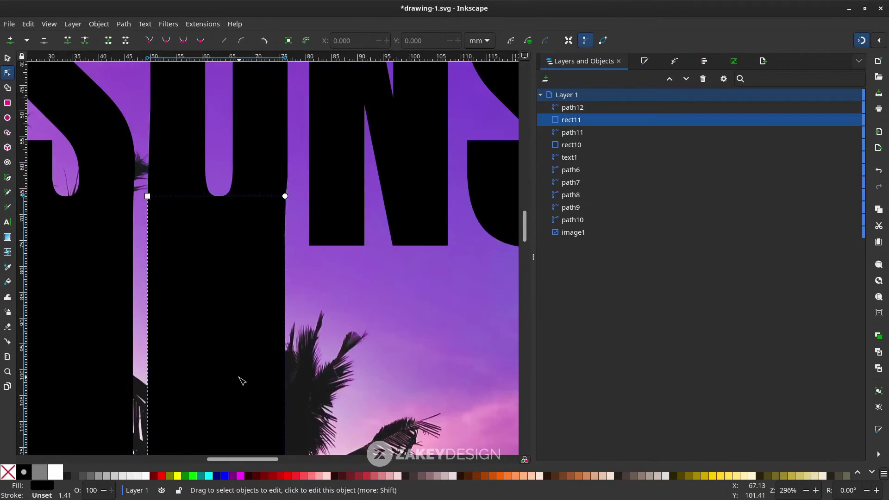
scroll(239, 378, "down", 7)
scroll(302, 254, "up", 1)
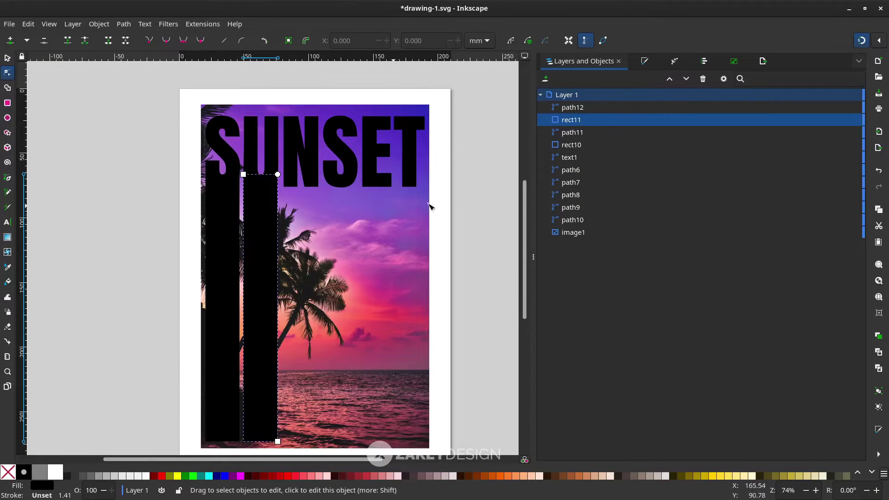
key("s")
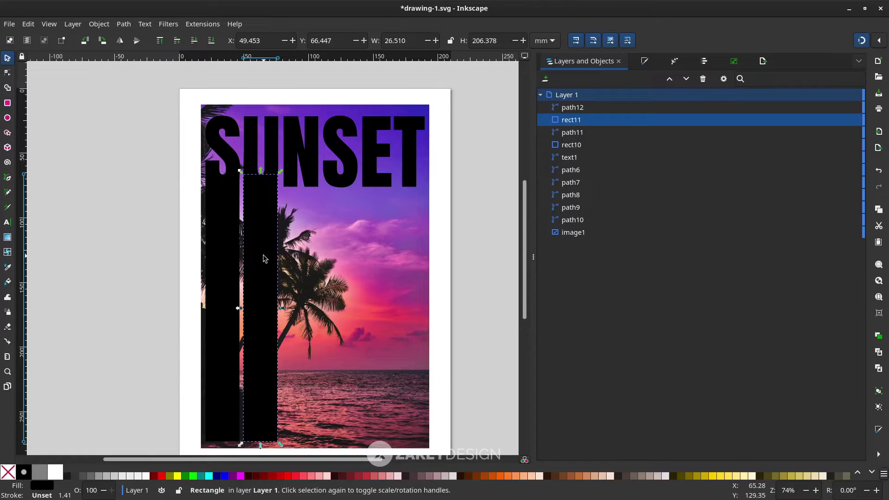
key("ctrl+d")
left_click_drag(263, 255, 304, 254)
scroll(287, 150, "up", 3)
left_click_drag(326, 262, 321, 268)
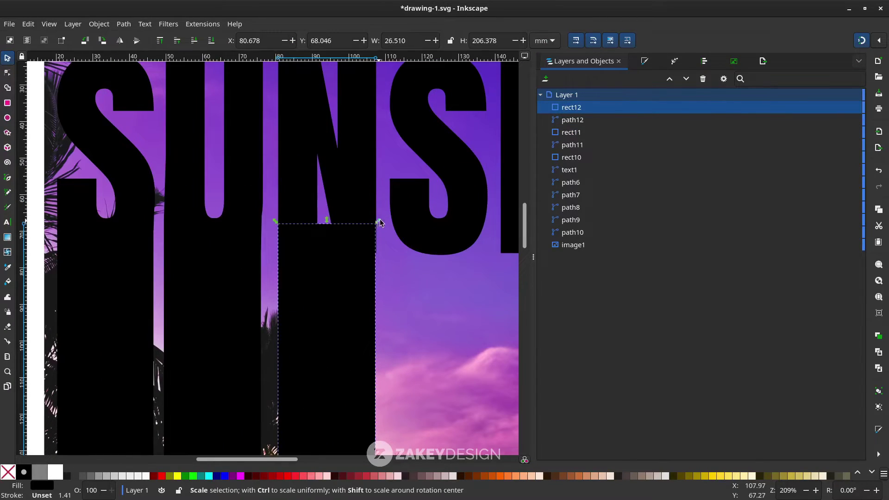
Resize the N's rectangle to about 26.76 mm wide and 205.5 mm high, with its upper edge at about Y 67.33 mm.
left_click_drag(379, 220, 381, 218)
scroll(355, 222, "down", 4)
scroll(354, 311, "up", 3)
left_click(282, 268)
left_click(332, 273)
left_click_drag(337, 282, 337, 277)
scroll(343, 280, "down", 4)
scroll(340, 139, "up", 6)
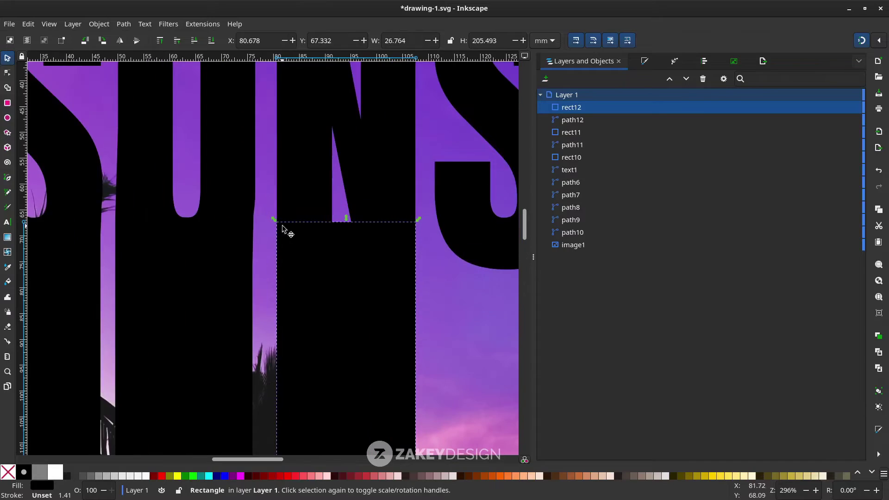
Duplicate the rectangle under the first S and place the copy beneath the second S at about X 111.2 mm.
scroll(240, 260, "down", 3)
scroll(277, 275, "left", 2)
left_click(207, 291)
key("ctrl+d")
scroll(381, 281, "up", 3)
left_click_drag(206, 291, 353, 262)
scroll(421, 175, "down", 2)
scroll(421, 175, "left", 3)
Duplicate the first S's filler path and place the copy over the lower part of the second S.
left_click(195, 190)
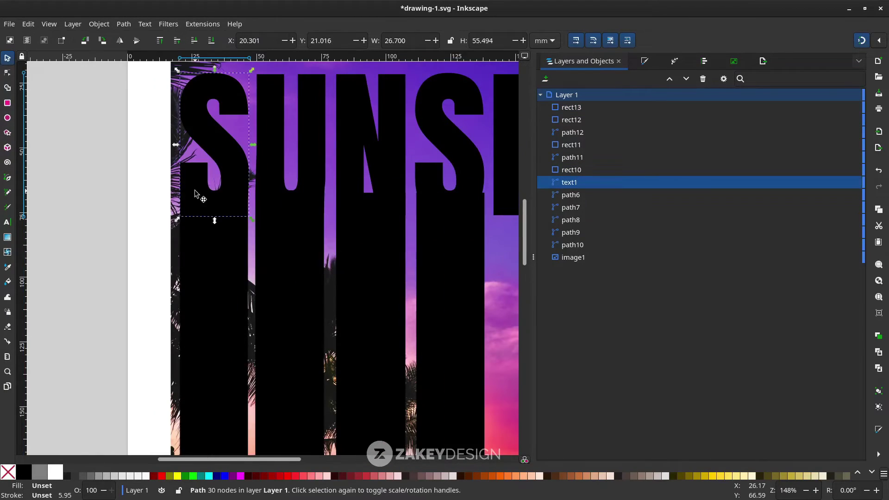
left_click(195, 208)
left_click(187, 188)
left_click_drag(199, 198, 253, 218)
key("ctrl+z")
key("ctrl+d")
left_click_drag(240, 180, 471, 186)
key("ctrl+z")
scroll(471, 188, "up", 4)
mouse_move(293, 202)
left_mouse_down()
mouse_move(299, 194)
mouse_move(291, 192)
left_mouse_up()
scroll(291, 195, "down", 2)
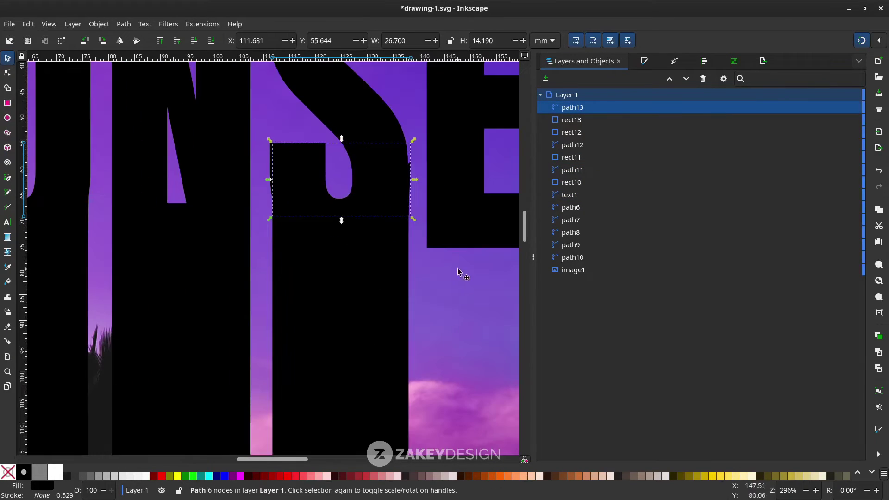
Fine-tune the filler path copy's position on the second S to about X 111.28, Y 55.30 mm.
left_click(458, 271)
scroll(408, 174, "up", 2)
left_click_drag(402, 182, 397, 179)
left_click(342, 318)
left_click_drag(341, 318, 337, 318)
scroll(343, 259, "down", 1)
left_click(352, 235)
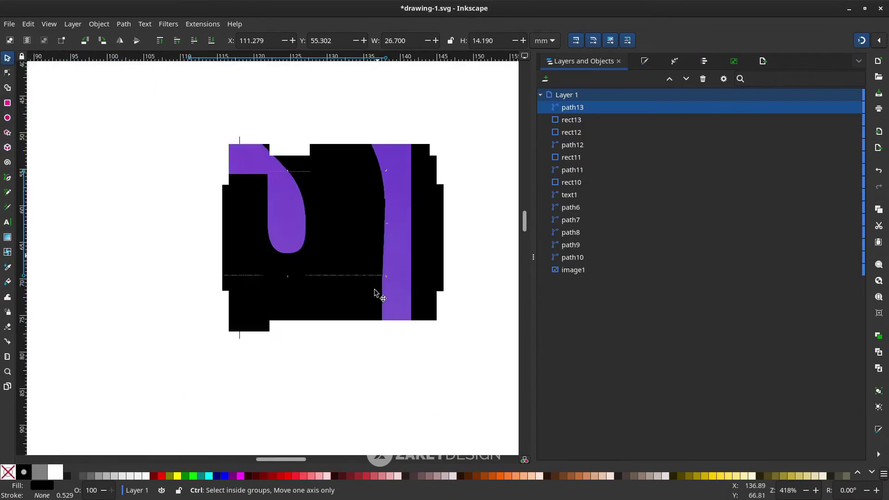
Stretch the lower end of the second S's rectangle level with the neighbouring rectangles, making it about 205.5 mm high.
scroll(375, 291, "down", 15)
left_click(363, 414)
left_click(348, 359)
left_click_drag(345, 372, 346, 374)
left_click(291, 359)
left_click_drag(290, 373, 290, 378)
scroll(319, 338, "up", 11)
left_click(351, 296)
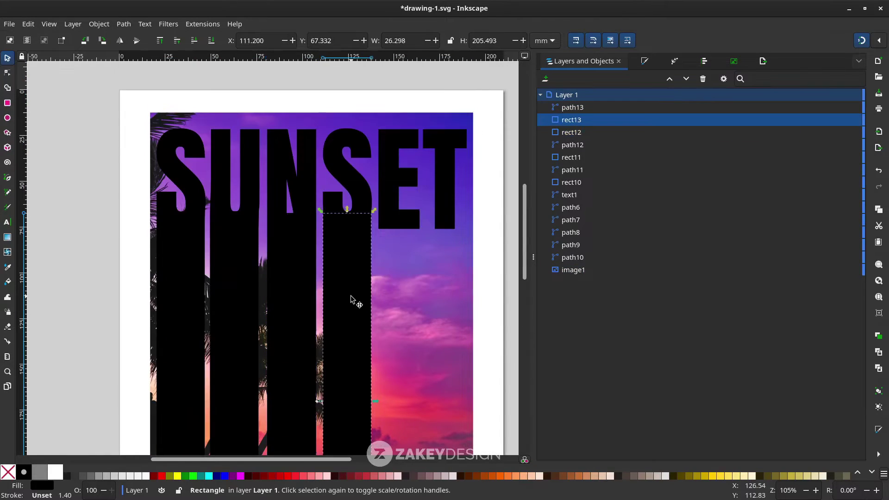
key("ctrl+d")
left_click_drag(363, 297, 409, 277)
scroll(410, 259, "up", 2)
scroll(373, 310, "down", 3)
left_click_drag(356, 392, 365, 392)
key("Delete")
Duplicate the second S's rectangle and fit the copy beneath the E at about X 141.72 mm, about 22.98 mm wide.
left_click(336, 320)
key("ctrl+d")
scroll(336, 321, "up", 2)
left_click_drag(336, 321, 409, 321)
scroll(408, 324, "down", 3)
left_click_drag(382, 363, 401, 361)
scroll(385, 363, "up", 3)
scroll(416, 352, "down", 1)
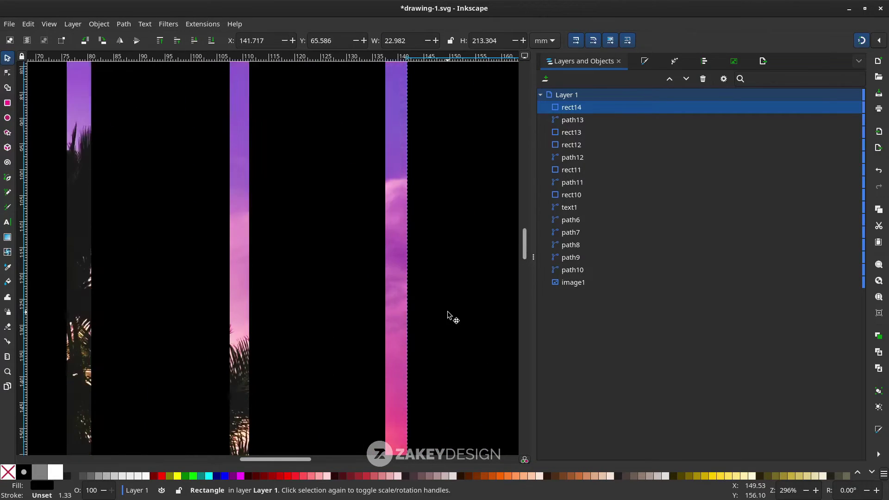
Lower the E rectangle's upper edge to the letter's base at about Y 76 mm and fit its width to about 22.5 mm.
scroll(448, 315, "up", 10)
scroll(385, 222, "up", 2)
left_click_drag(429, 173, 426, 282)
scroll(433, 241, "down", 3)
scroll(460, 319, "right", 6)
scroll(411, 254, "up", 3)
left_click_drag(394, 234, 386, 234)
scroll(390, 290, "down", 7)
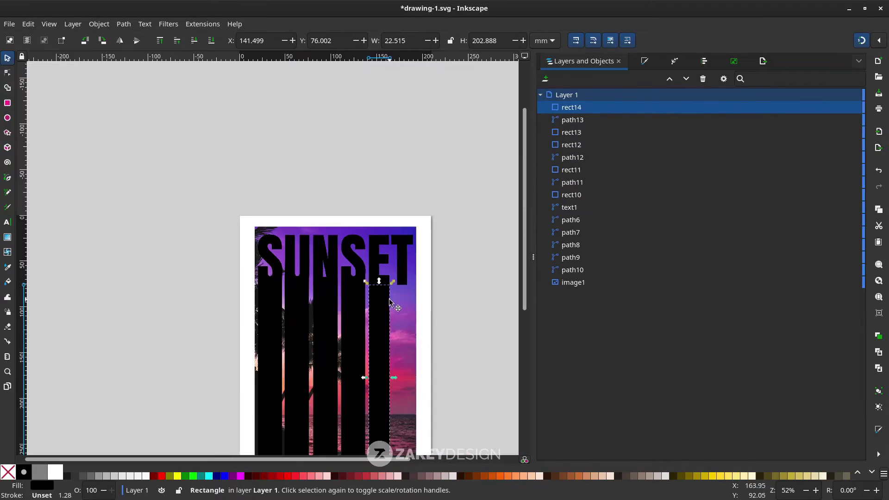
Duplicate the E's rectangle and move the copy beneath the T at about X 166.8 mm.
key("ctrl+d")
left_click_drag(389, 318, 412, 318)
scroll(396, 352, "down", 4)
scroll(386, 386, "up", 2)
Stretch the lower ends of the rectangles under S, U, N and the second S down to the photo's lower edge.
left_click(312, 373)
scroll(311, 372, "down", 1)
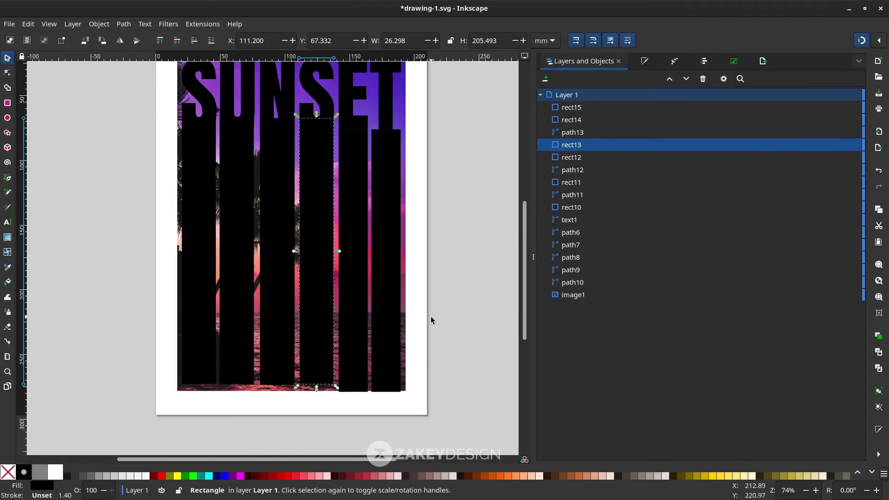
scroll(431, 321, "left", 4)
left_click_drag(391, 388, 273, 392)
left_click(351, 378)
left_click(311, 378)
left_click(278, 378)
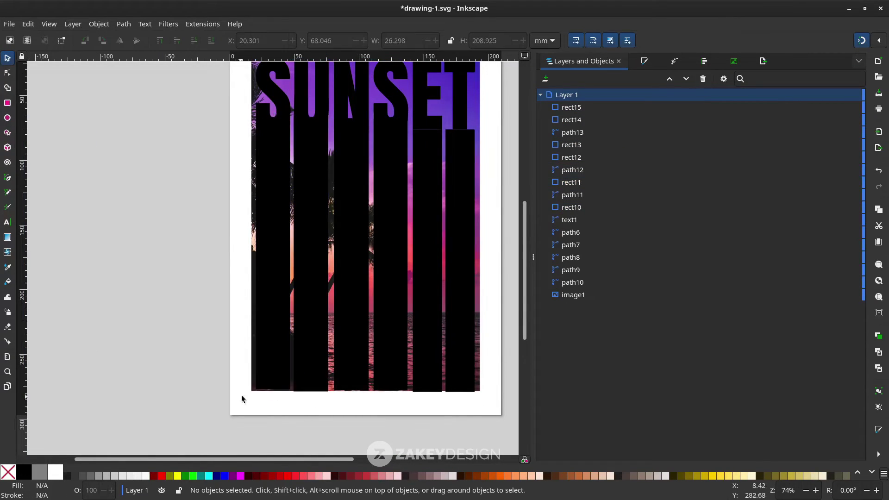
Align the lower ends of the first S and U rectangles exactly with the photo's lower edge.
scroll(263, 391, "up", 6)
left_click(328, 337)
scroll(343, 397, "right", 12)
left_click(401, 390)
left_click_drag(343, 384, 306, 397)
scroll(338, 397, "right", 12)
Align the lower ends of the remaining rectangles, through the T's, exactly with the photo's lower edge.
left_click(416, 355)
scroll(341, 397, "right", 12)
left_click(390, 384)
scroll(413, 374, "right", 6)
left_click(413, 374)
left_click_drag(402, 401, 401, 396)
scroll(404, 397, "right", 9)
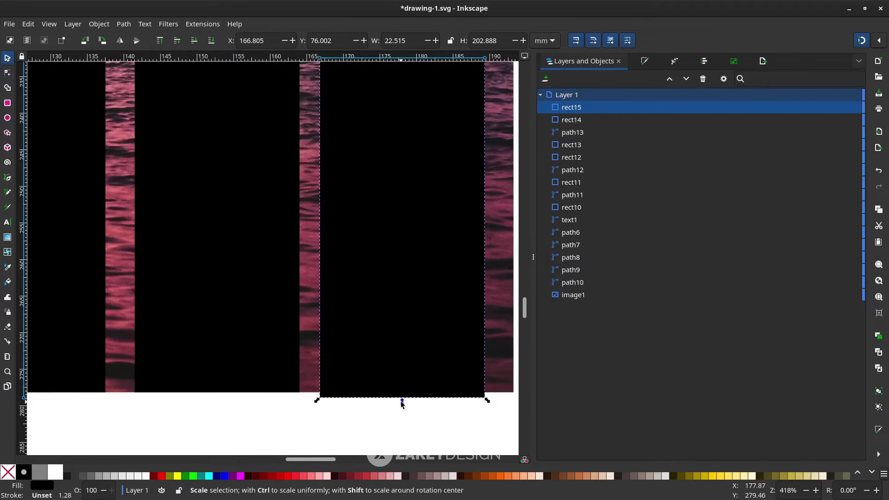
Raise the upper edges of the T and E rectangles so they overlap the letters, the E's at about Y 69.49 mm.
scroll(397, 415, "down", 5)
scroll(436, 234, "up", 3)
scroll(423, 254, "up", 1)
left_click_drag(422, 254, 425, 230)
left_click(334, 262)
left_click_drag(330, 254, 332, 228)
scroll(332, 231, "left", 6)
left_click(298, 268)
left_click(224, 264)
scroll(222, 263, "left", 6)
left_click(221, 262)
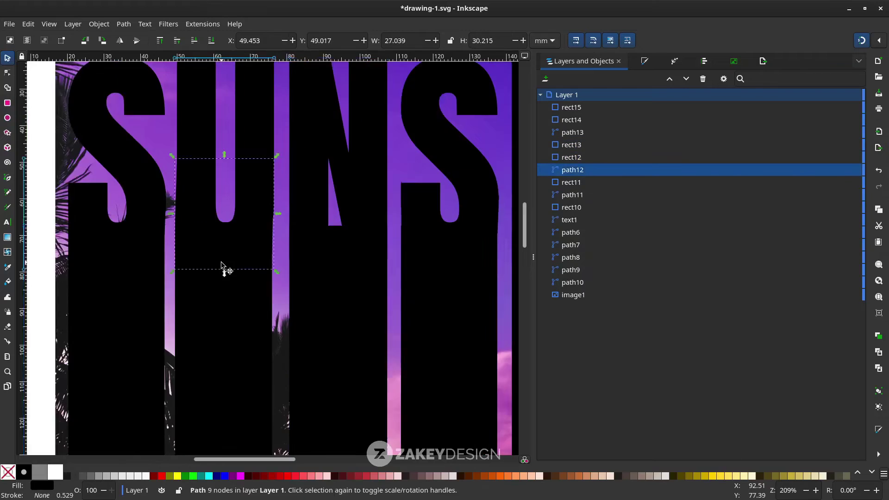
scroll(223, 267, "down", 4)
key("Escape")
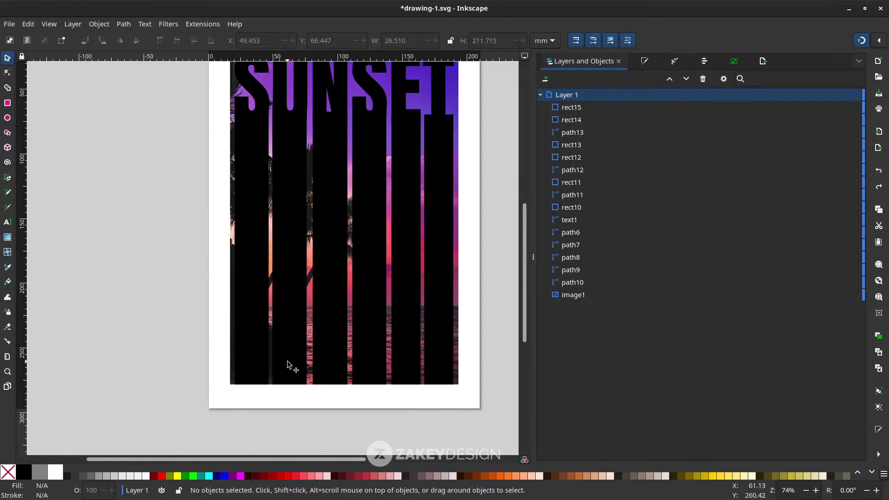
Shorten the U and E rectangles from their lower ends to about 202.6 mm and 199.6 mm high.
left_click(287, 366)
scroll(294, 393, "up", 2)
left_click_drag(285, 379, 283, 357)
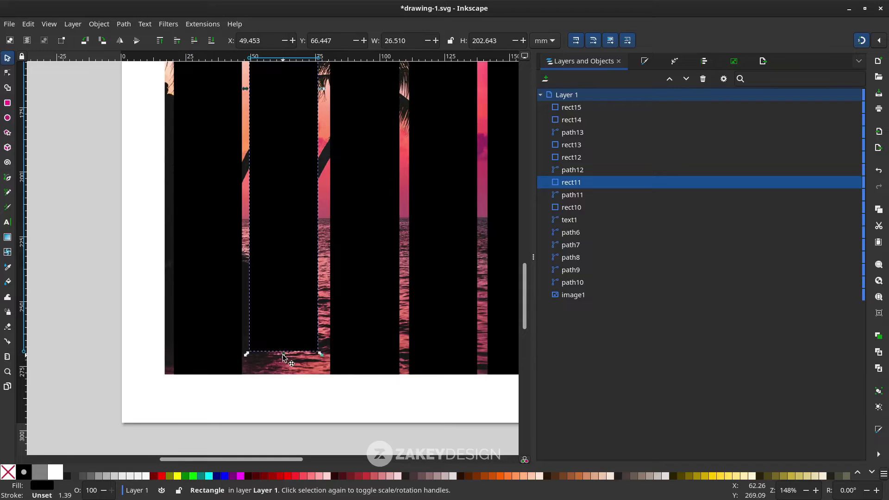
scroll(290, 354, "down", 2)
scroll(291, 358, "right", 3)
left_click(320, 350)
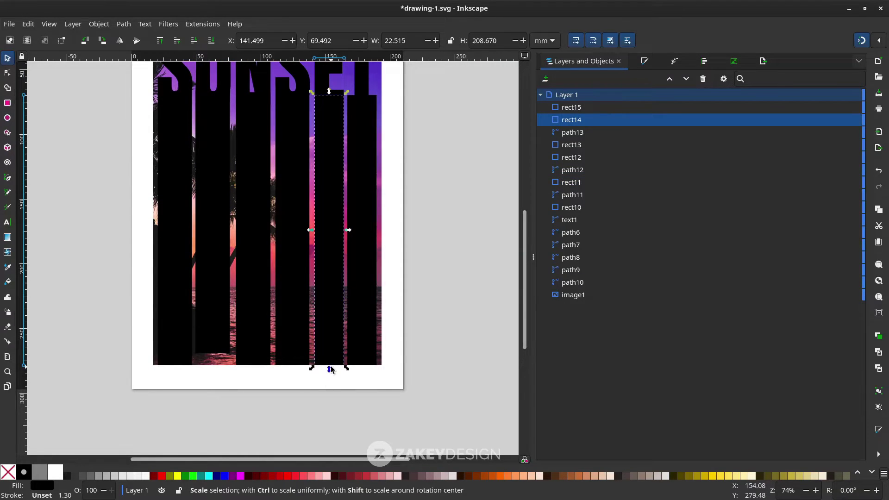
left_click_drag(332, 370, 331, 356)
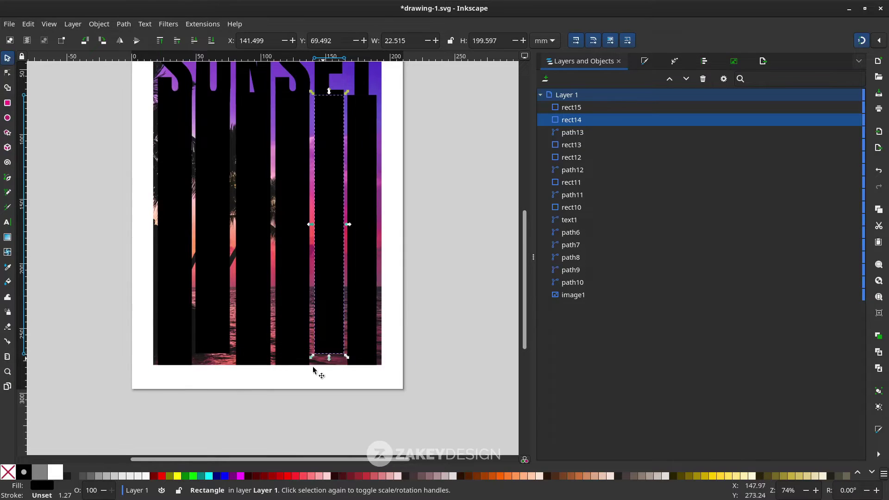
Shorten the N and second S rectangles so their lower ends are level with each other, well above those of the U and E.
scroll(267, 377, "up", 1)
left_click(280, 359)
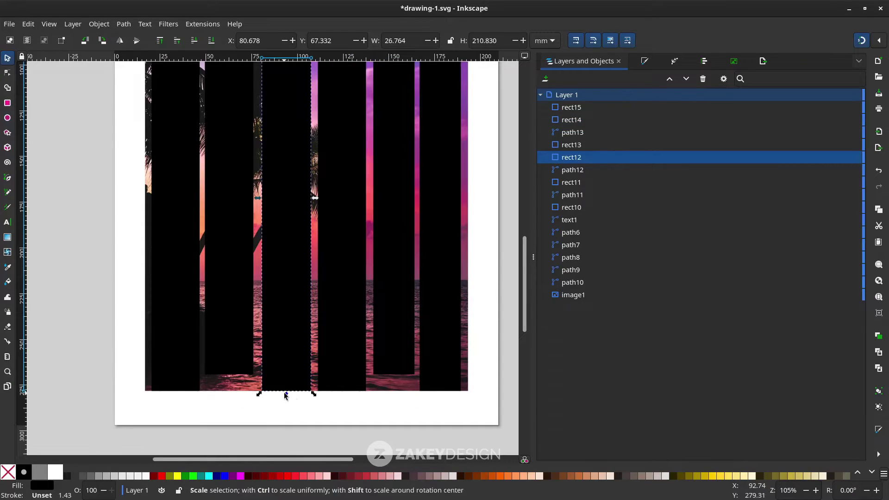
left_click_drag(286, 395, 286, 341)
left_click(346, 387)
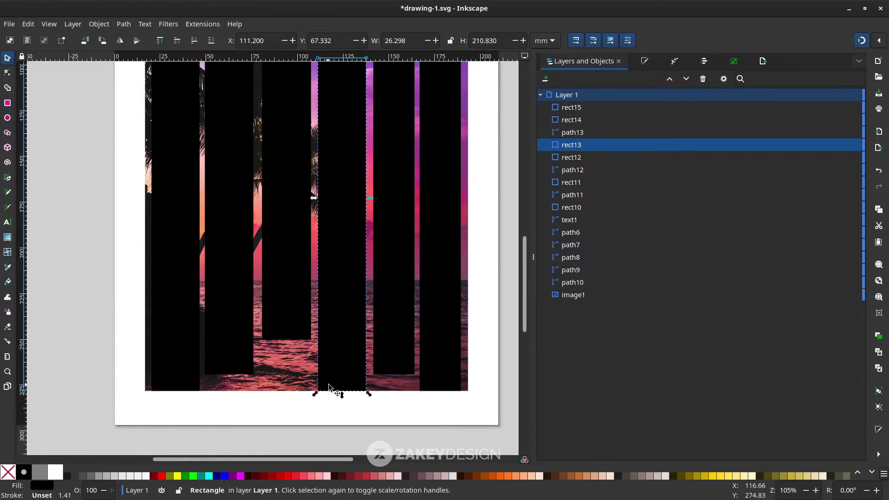
left_click_drag(342, 394, 339, 345)
key("5")
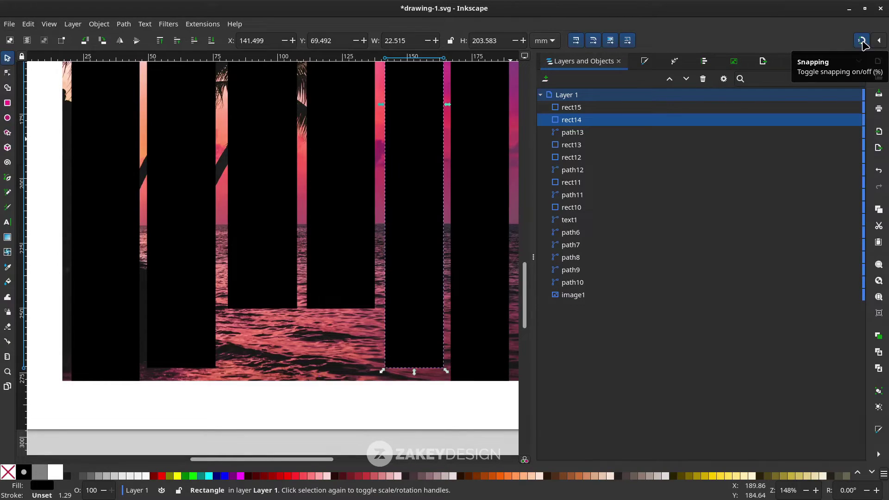
key("5")
left_click(432, 406)
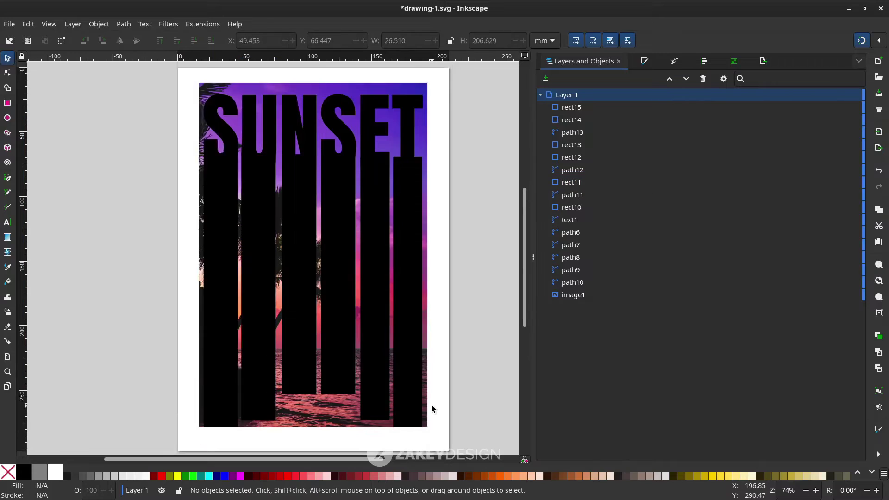
scroll(226, 257, "up", 2)
left_click_drag(176, 94, 457, 432)
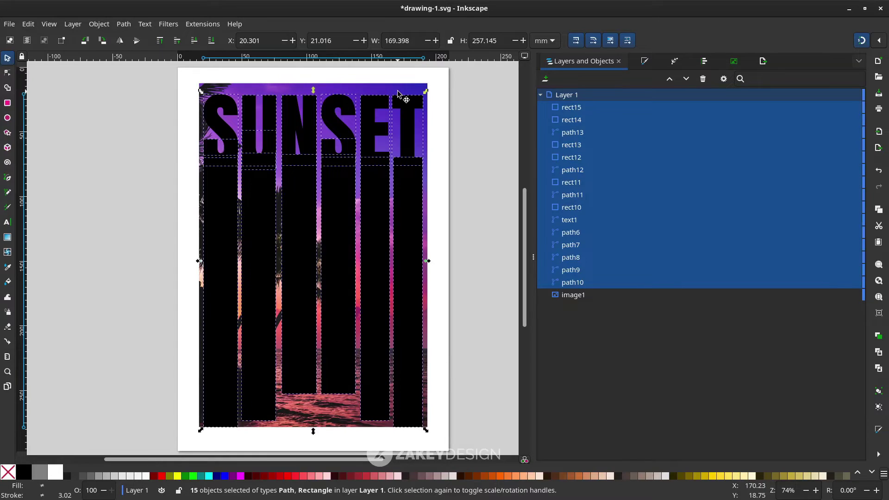
left_click(431, 188)
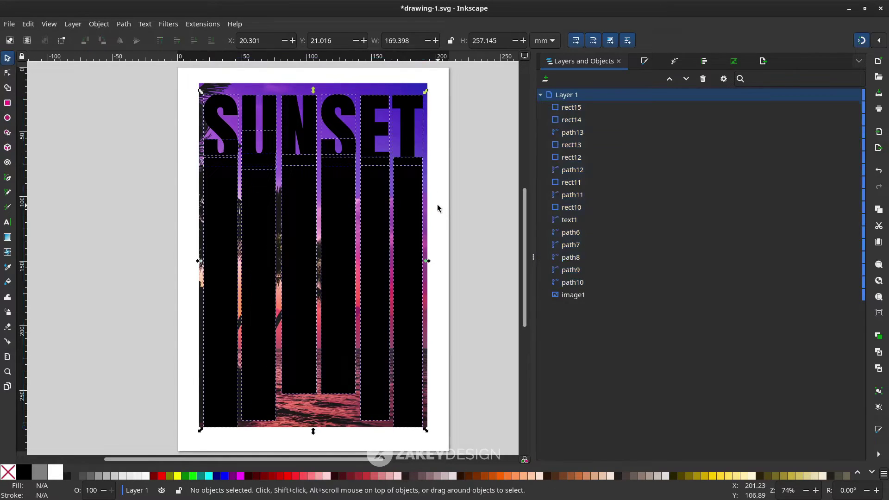
left_click(407, 204)
left_click(417, 148, "shift")
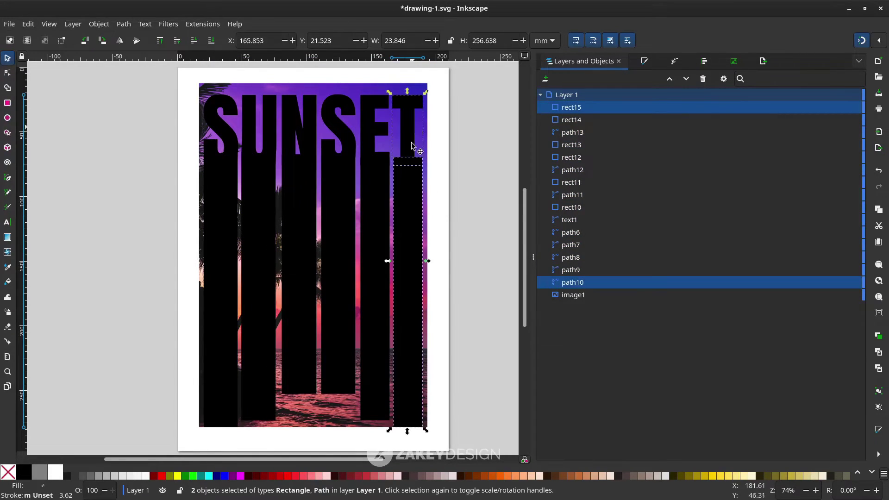
left_click(385, 167, "shift")
left_click(376, 135, "shift")
left_click(349, 199, "shift")
left_click(325, 140, "shift")
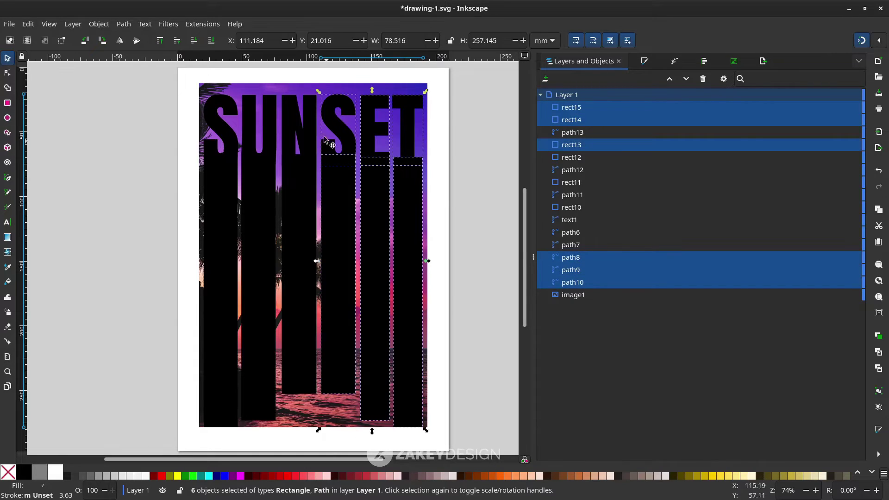
left_click(311, 149, "shift")
left_click(314, 193, "shift")
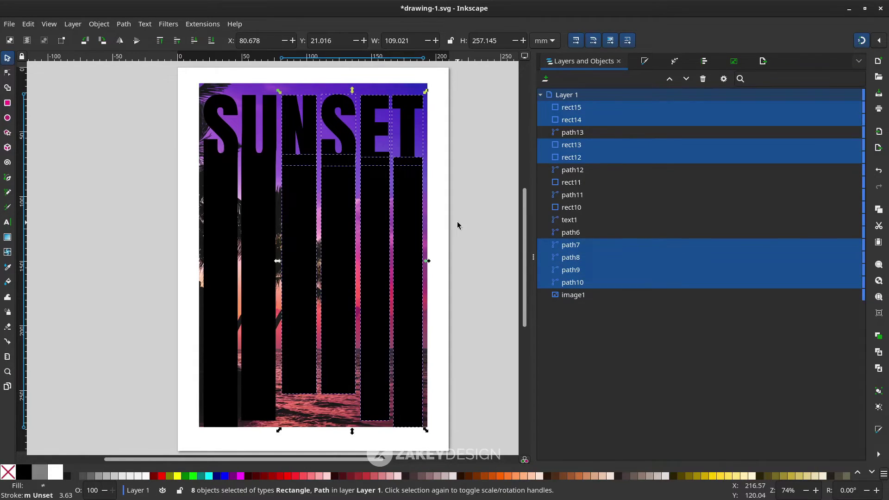
left_click(457, 221)
scroll(199, 102, "down", 5)
scroll(175, 95, "up", 7)
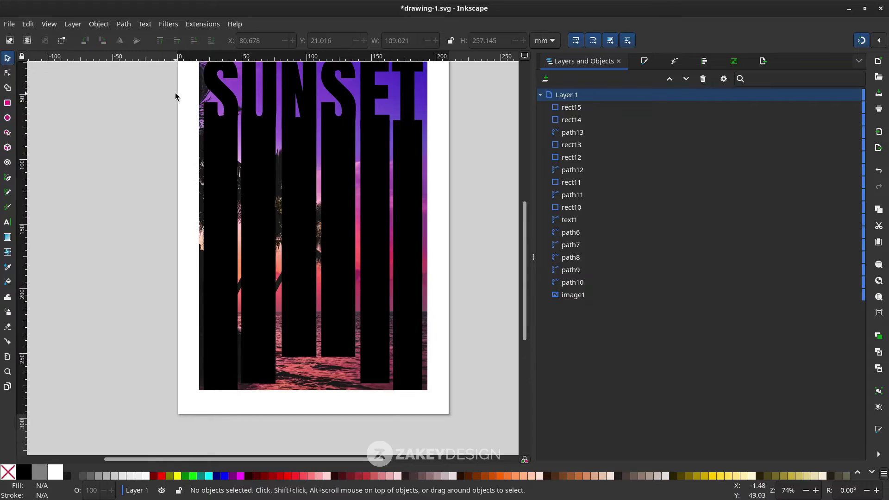
Unite the SUNSET lettering, the extension rectangles and the filler paths into one path, leaving out the photo.
left_click_drag(174, 132, 230, 147)
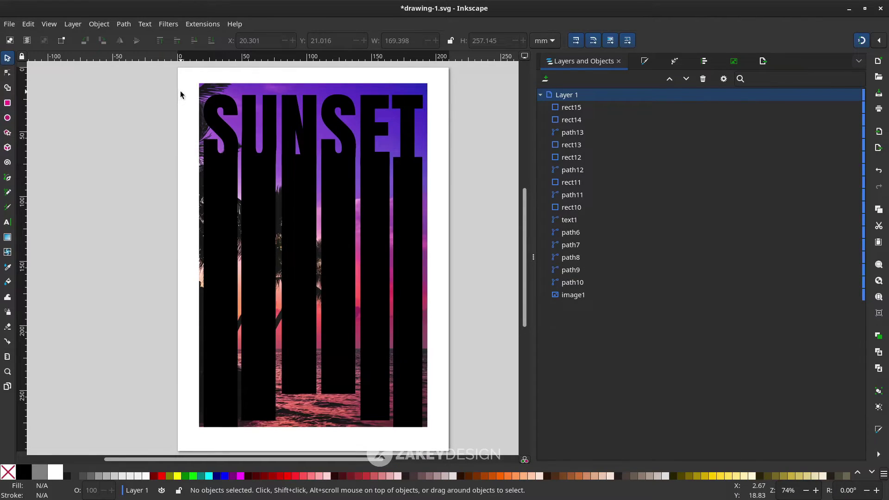
left_click_drag(180, 94, 109, 70)
left_click(463, 448)
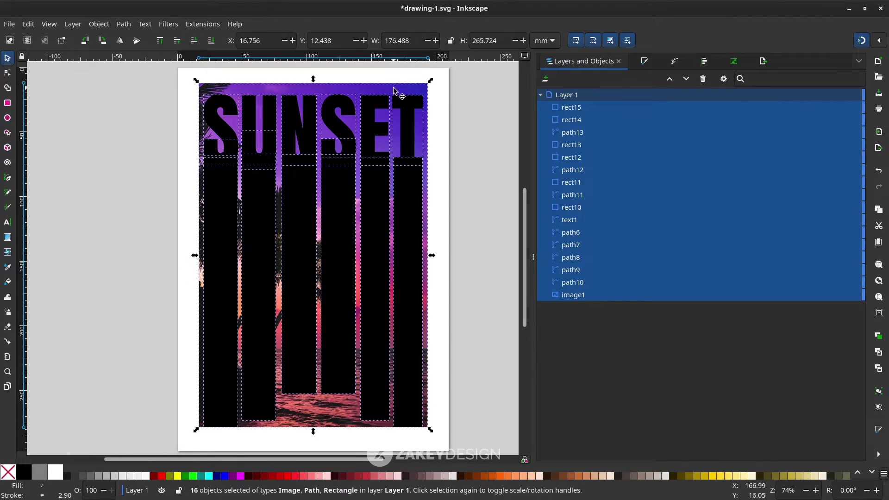
key("shift")
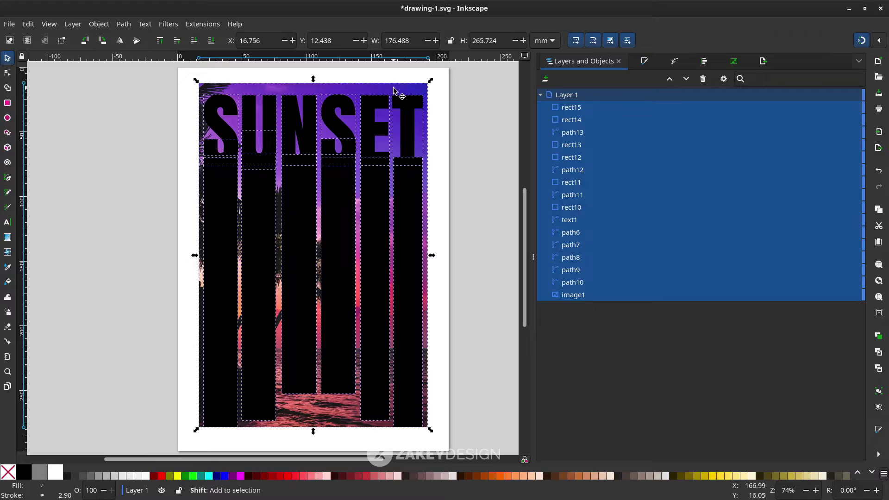
left_click(382, 88, "shift")
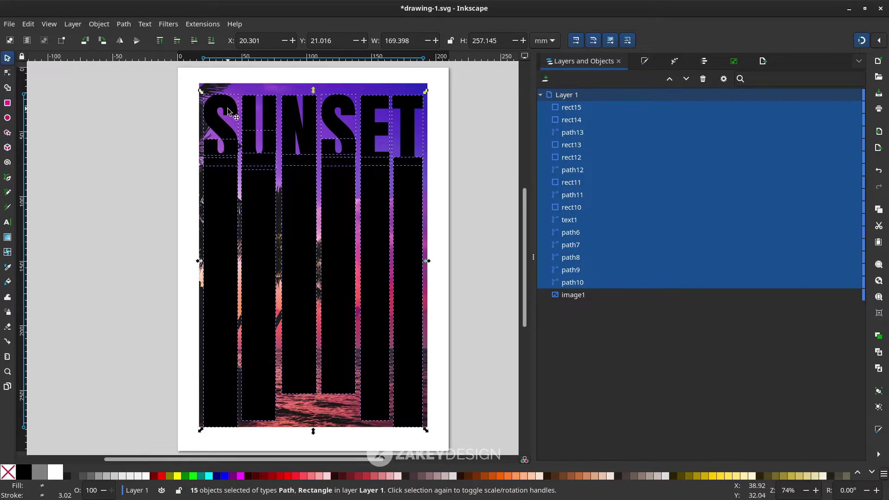
left_click(122, 24)
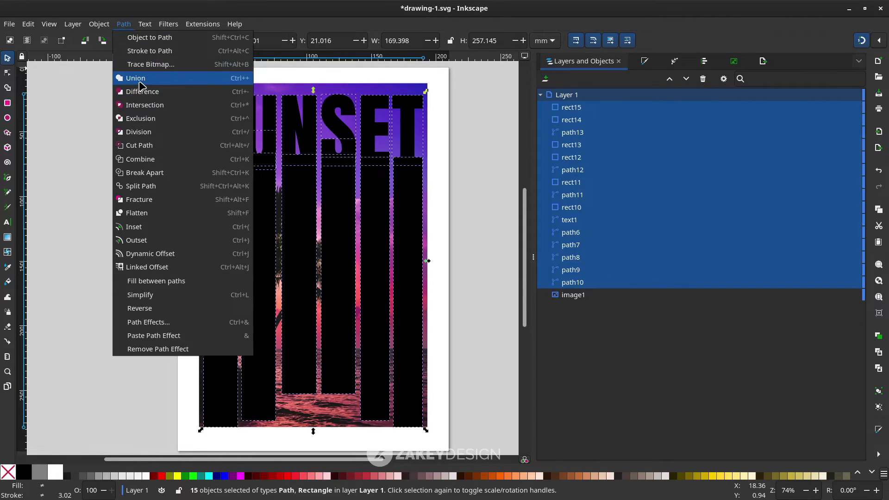
left_click(132, 81)
left_click(480, 368)
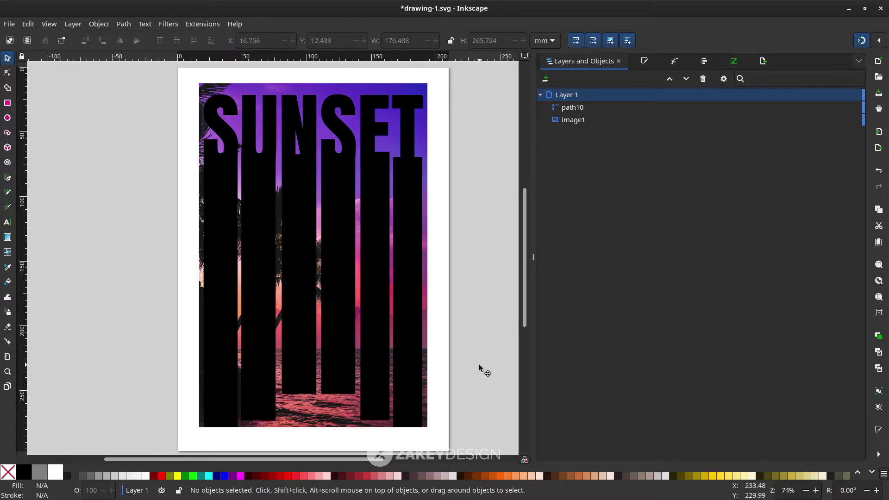
Clip the sunset photo to the shape of the united SUNSET path.
left_click(331, 99)
left_click(460, 161)
left_click(366, 174)
left_click(348, 89, "shift")
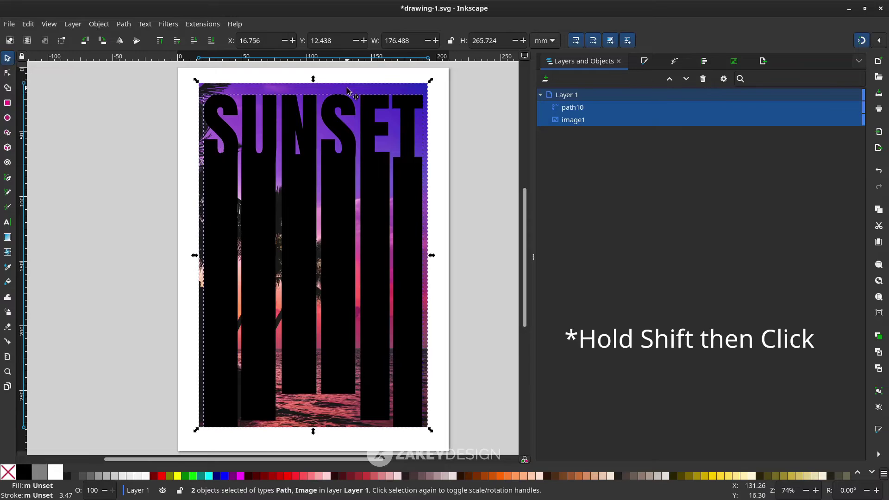
right_click(350, 91)
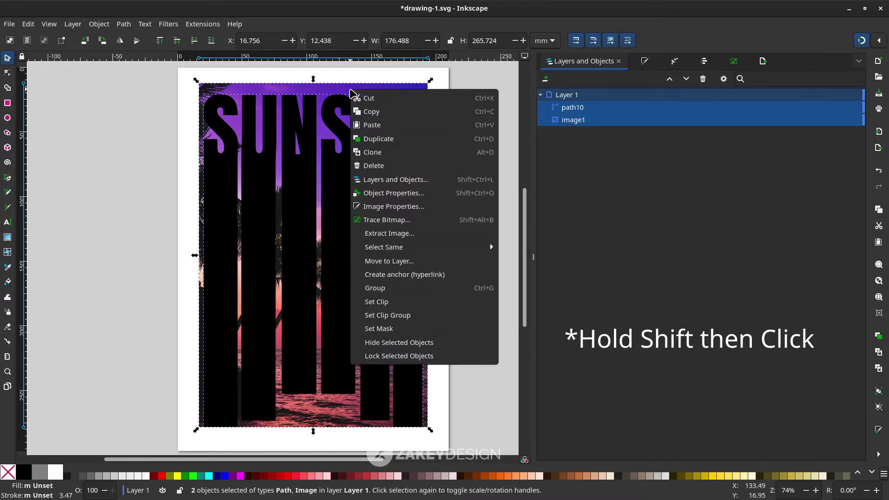
left_click(420, 309)
scroll(463, 301, "down", 1)
left_click(463, 301)
scroll(463, 301, "down", 1)
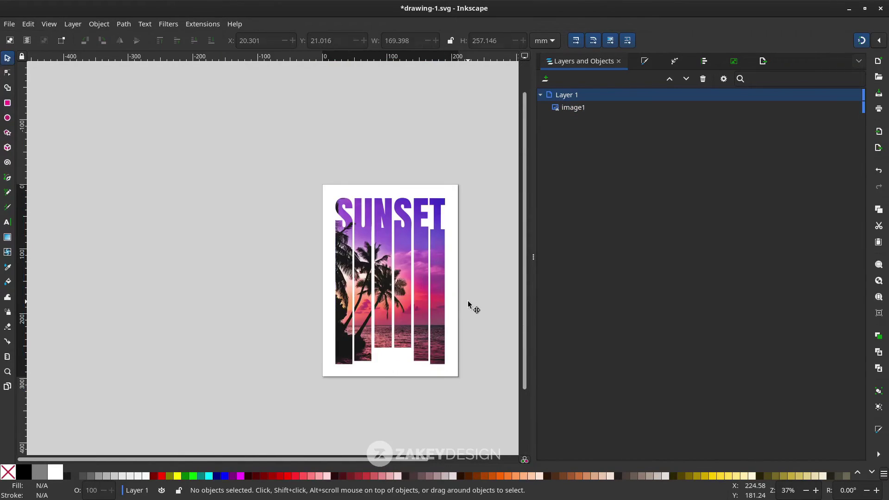
scroll(463, 301, "up", 1)
scroll(466, 306, "down", 4)
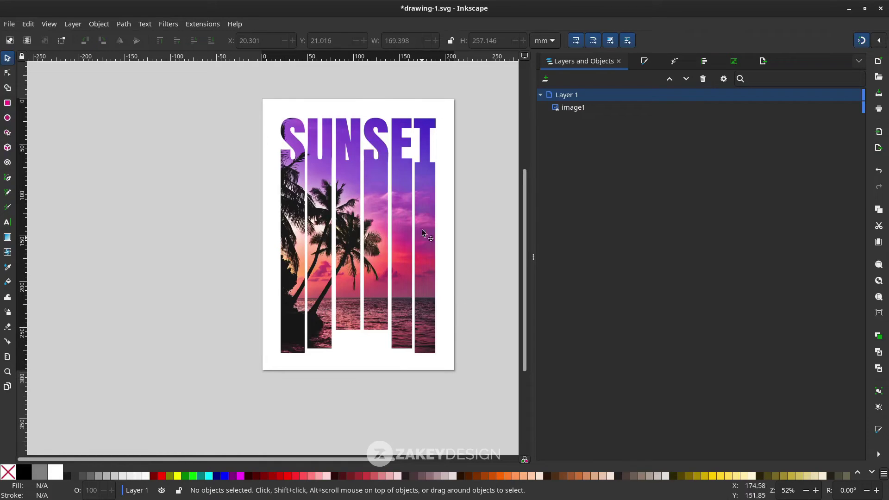
Scale the clipped photo down about its centre to about 163.8 × 248.6 mm.
left_click(434, 290)
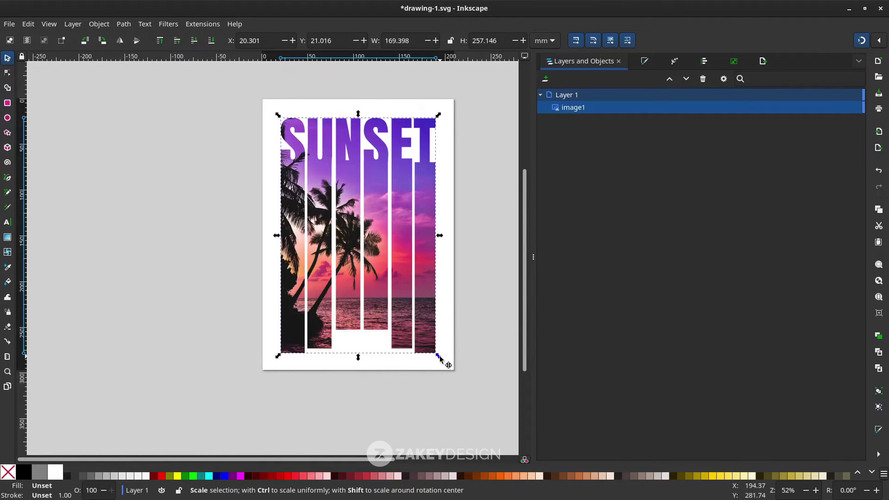
left_click_drag(440, 355, 437, 353)
left_click(492, 297)
scroll(458, 251, "up", 1)
scroll(458, 252, "down", 1)
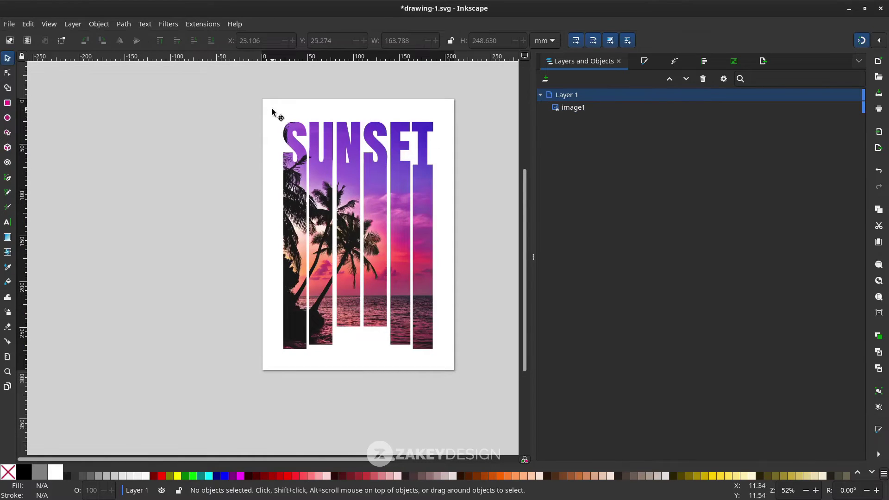
Draw a black rectangle about 187 mm wide over the full page height and place it behind the clipped photo.
scroll(310, 198, "right", 2)
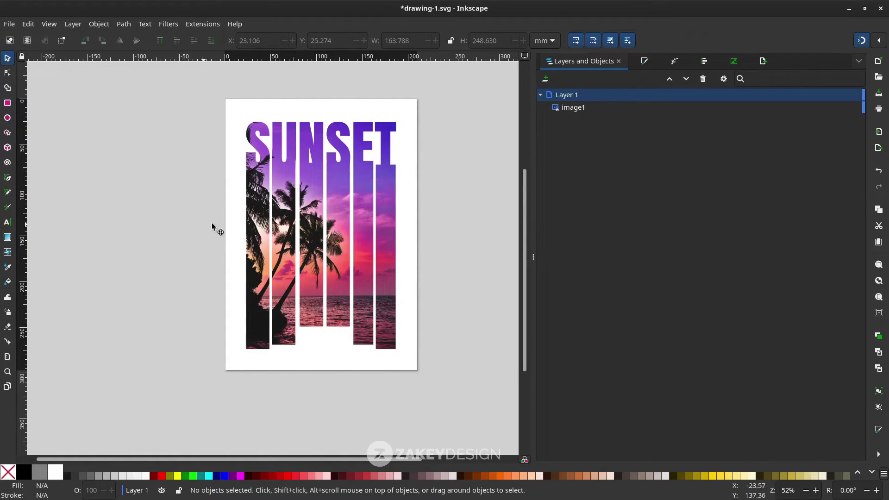
scroll(398, 220, "up", 2)
scroll(310, 212, "down", 2)
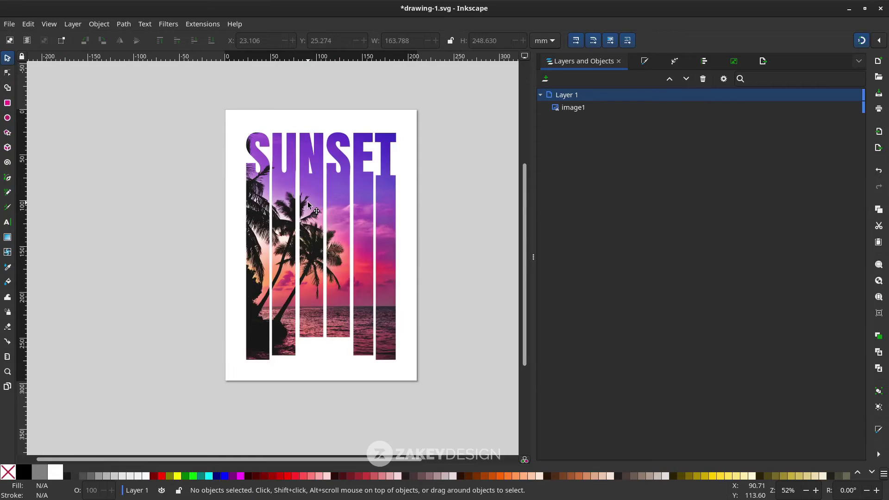
scroll(310, 212, "up", 1)
scroll(224, 132, "down", 1)
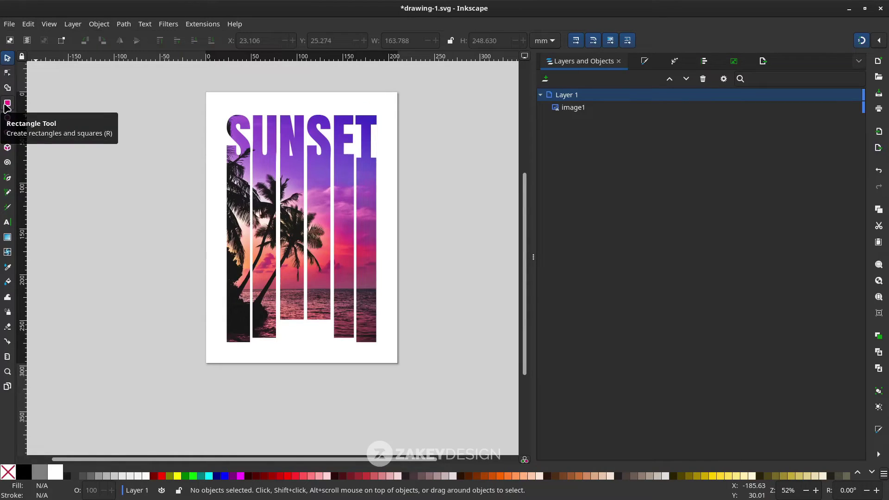
left_click(6, 105)
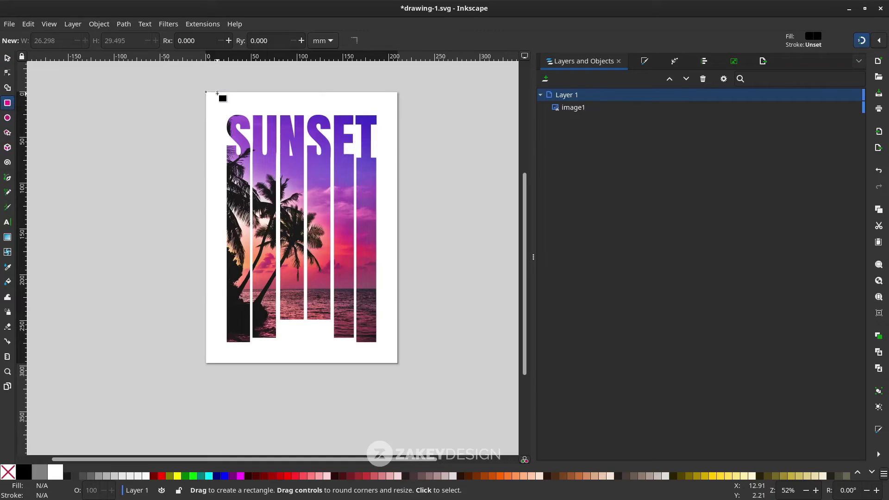
left_click_drag(217, 93, 236, 127)
mouse_move(274, 243)
left_mouse_down()
mouse_move(377, 368)
mouse_move(388, 362)
left_mouse_up()
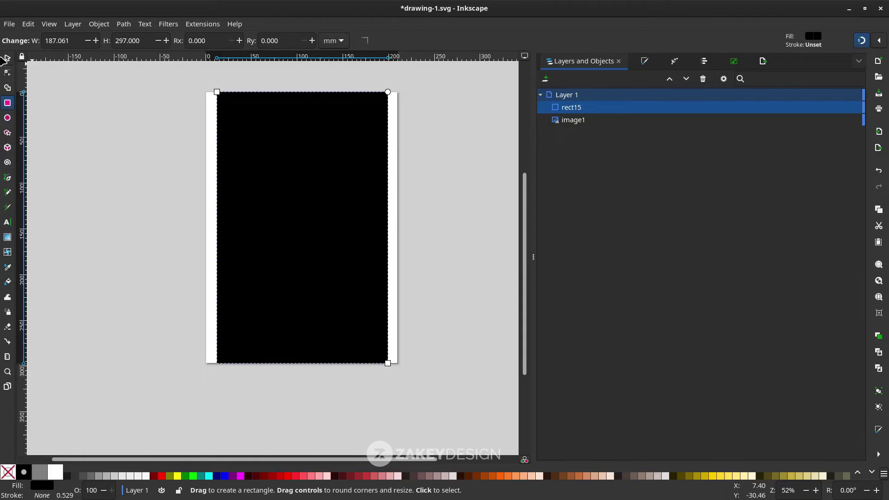
left_click(6, 58)
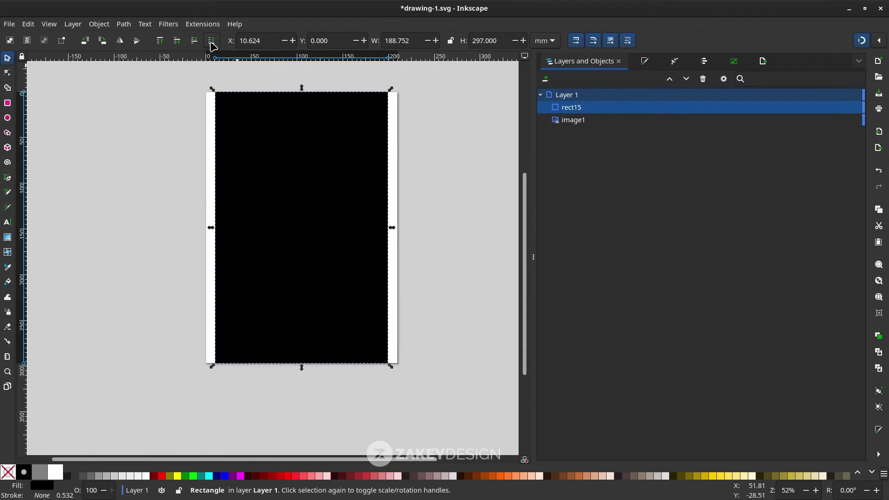
left_click(211, 41)
key("Escape")
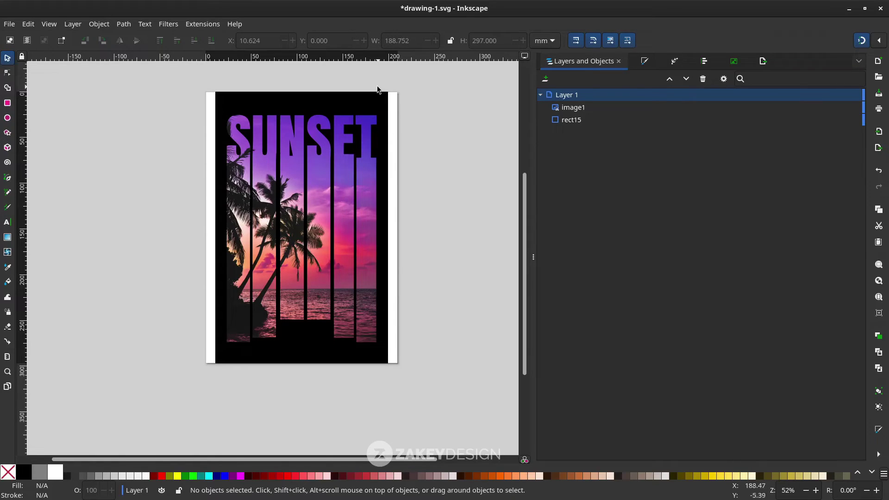
Resize the page to fit the black background rectangle.
left_click(377, 103)
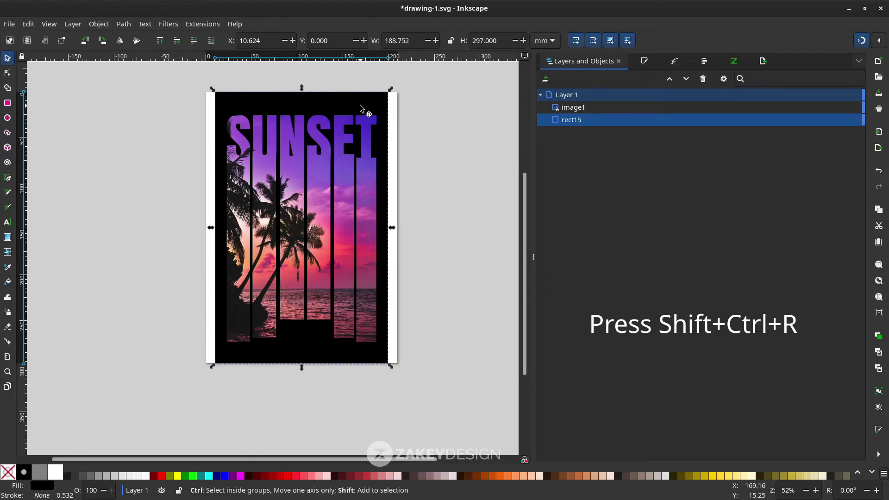
key("ctrl+shift+r")
key("Escape")
Scale the clipped photo down about its centre to about 157.2 × 238.6 mm.
left_click(382, 176)
left_click(373, 271)
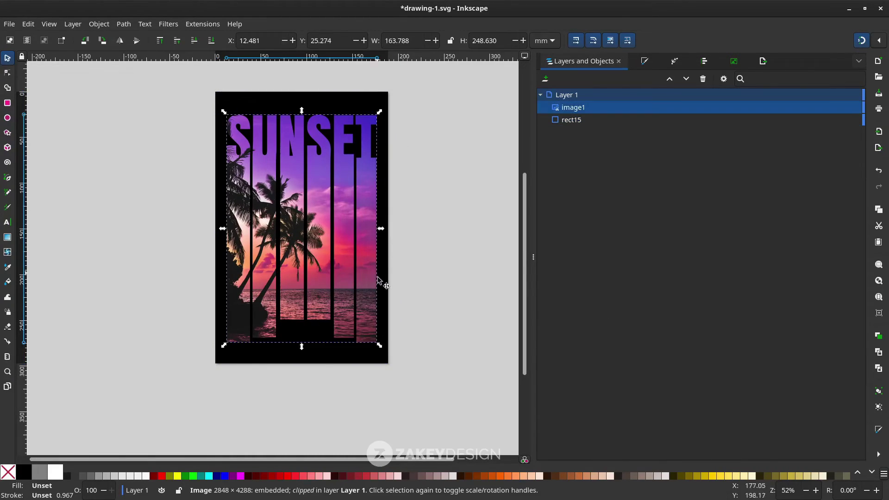
left_click_drag(379, 345, 374, 340)
left_click(405, 327)
scroll(404, 327, "down", 1)
scroll(360, 291, "up", 1)
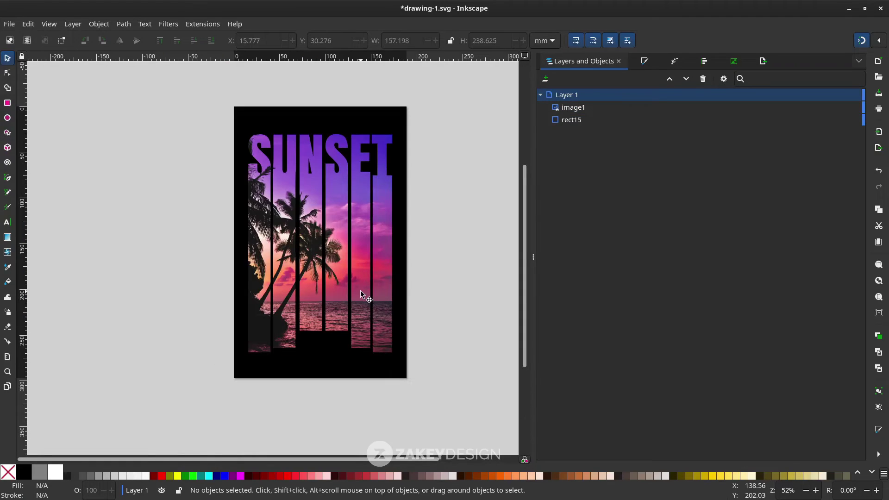
Add the text "Vibes" in the Alex Brush font on the empty canvas beside the poster.
key("t")
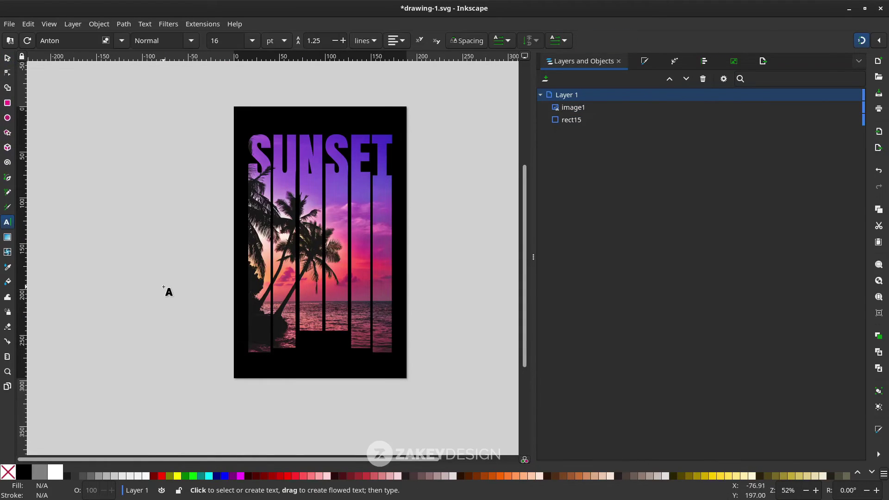
left_click(164, 288)
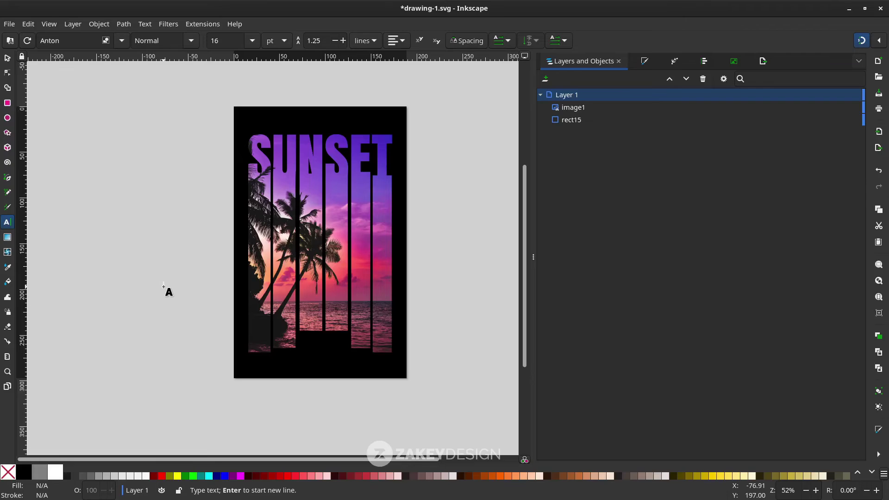
type("V")
scroll(160, 280, "up", 5)
type("ibes")
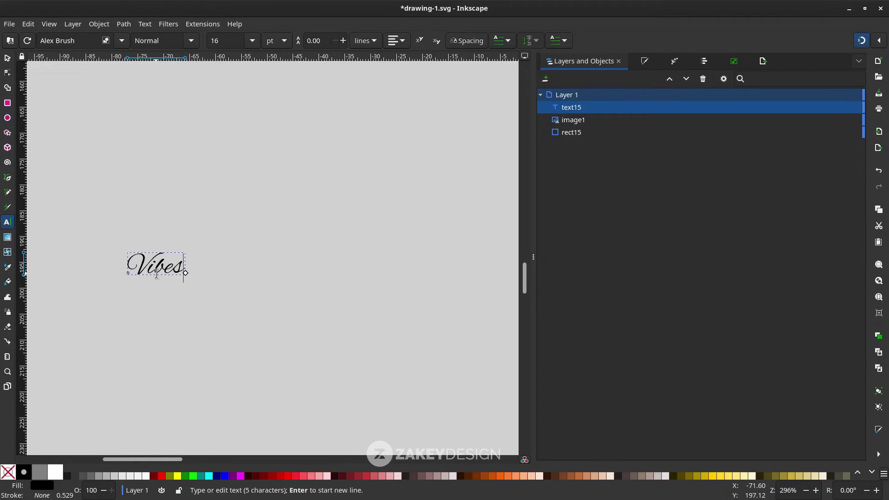
key("Escape")
key("s")
Enlarge the Vibes text to about 64.6 × 25 mm and tilt it slightly counter-clockwise.
scroll(182, 285, "down", 1)
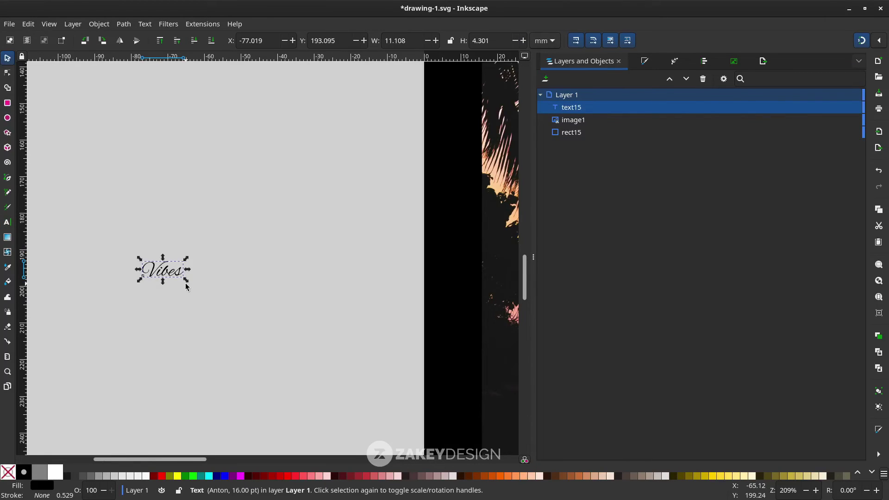
left_click_drag(186, 281, 275, 351)
scroll(286, 338, "down", 3)
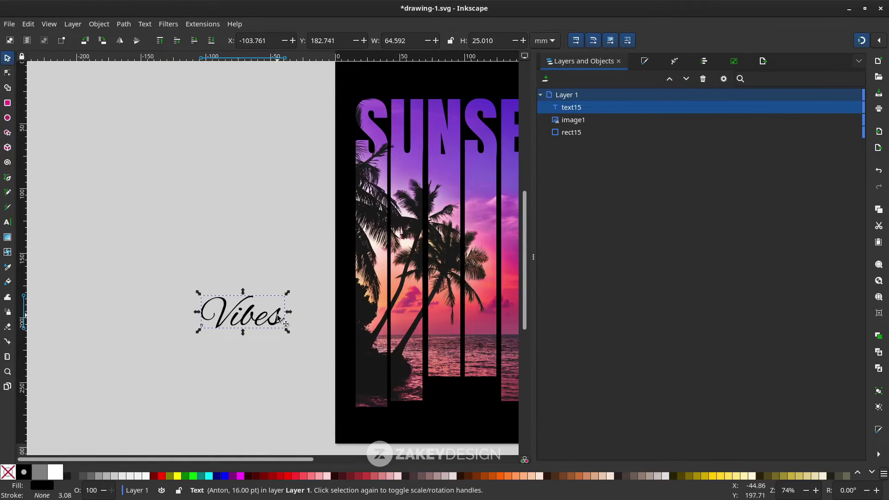
left_click(278, 317)
left_click_drag(291, 316, 290, 295)
scroll(290, 296, "down", 2)
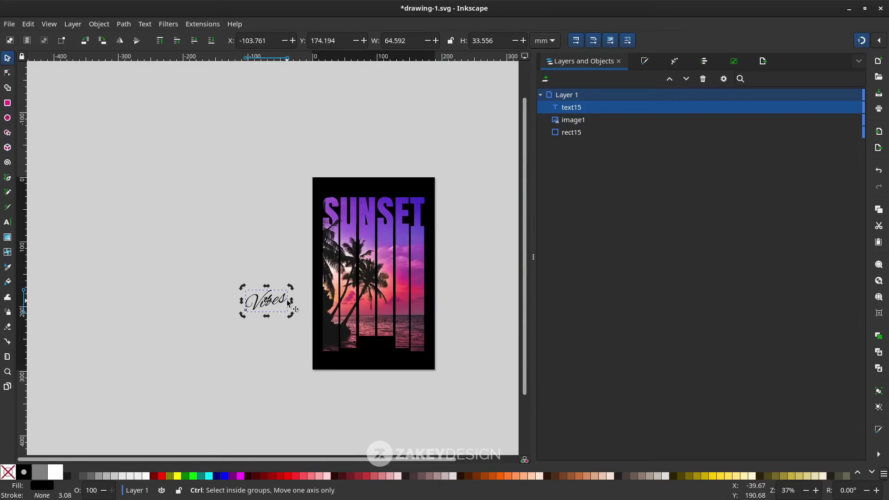
scroll(286, 301, "up", 2)
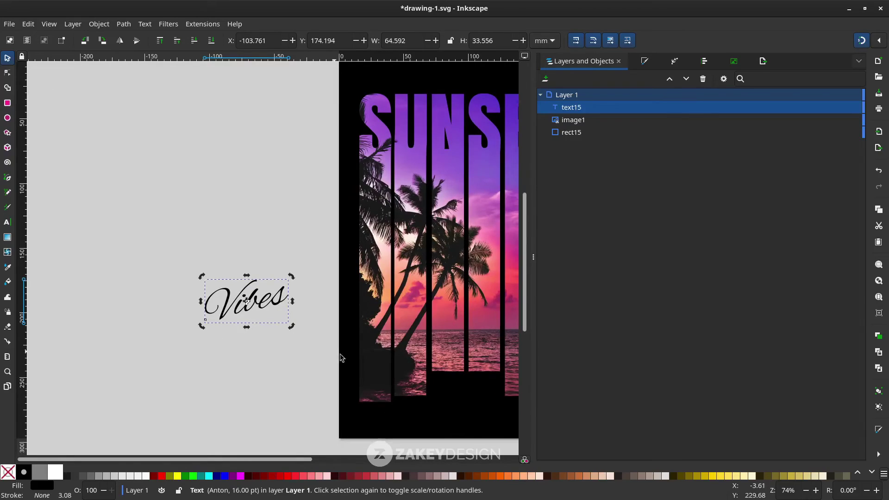
Fill the Vibes text with yellow and move it onto the sunset photo.
left_click(714, 480)
left_click_drag(257, 306, 454, 273)
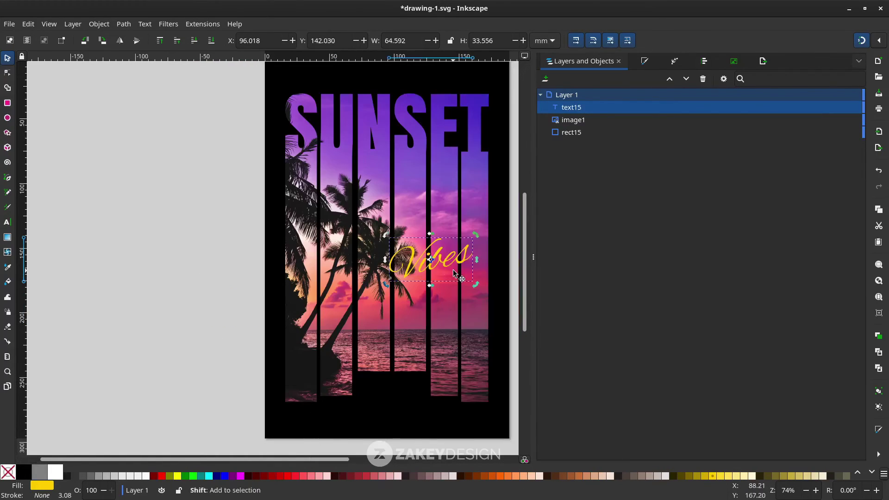
left_click(454, 275)
scroll(457, 275, "right", 3)
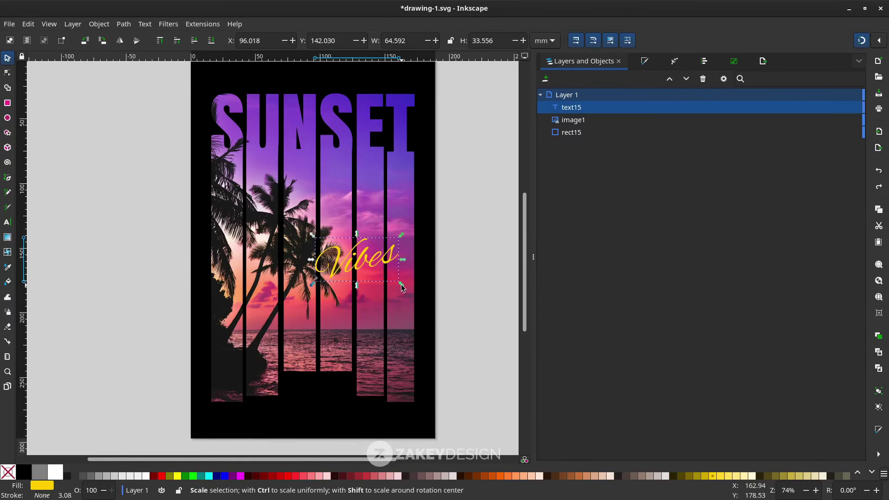
Enlarge the Vibes text further and place it across the lower part of the SUNSET letters.
left_click_drag(402, 288, 395, 222)
key("ctrl+z")
scroll(393, 261, "down", 1)
Change the background rectangle's fill from black to a very dark grey.
left_click(403, 200)
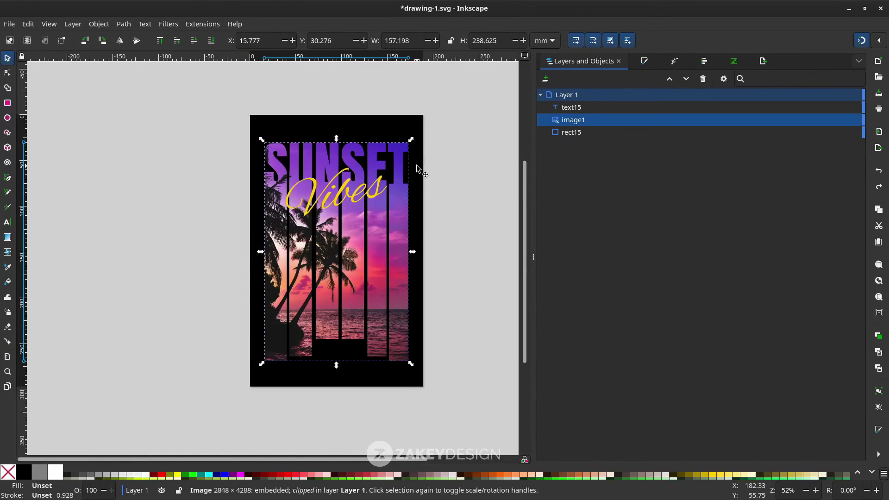
left_click(418, 169)
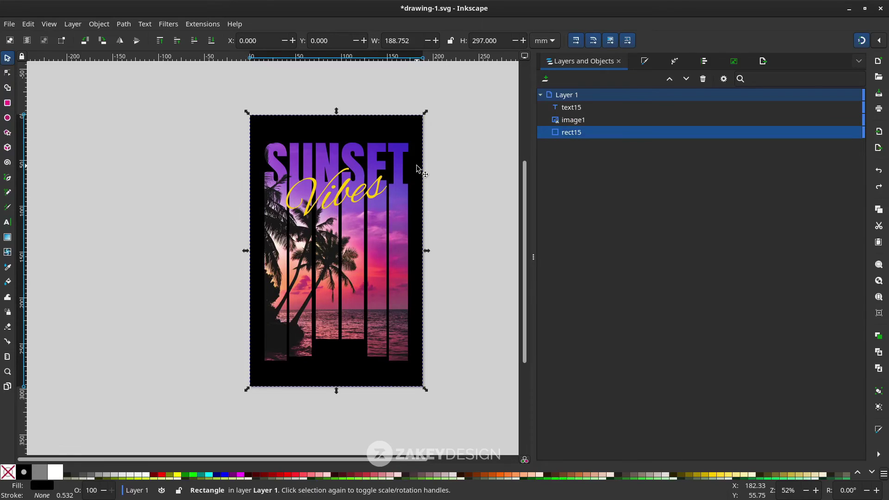
left_click(68, 475)
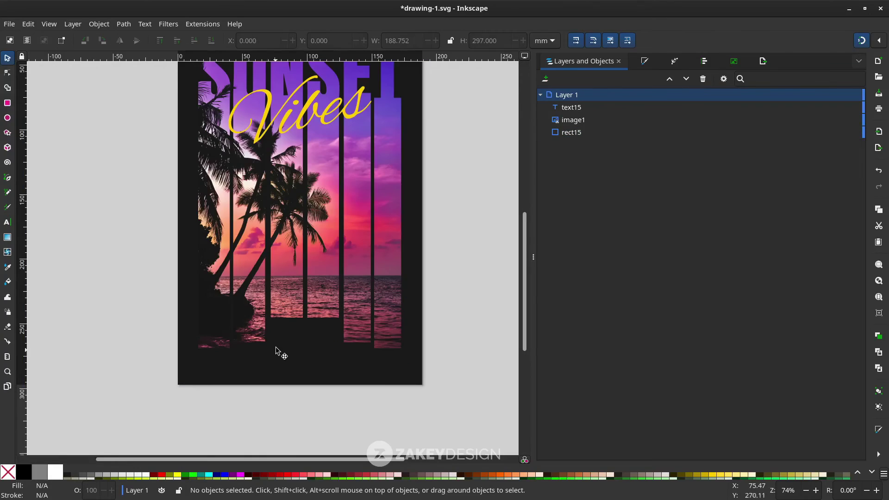
Add the caption text INKSCAPE TUTORIAL below the middle photo strips and set its font to Anton.
key("t")
left_click(284, 347)
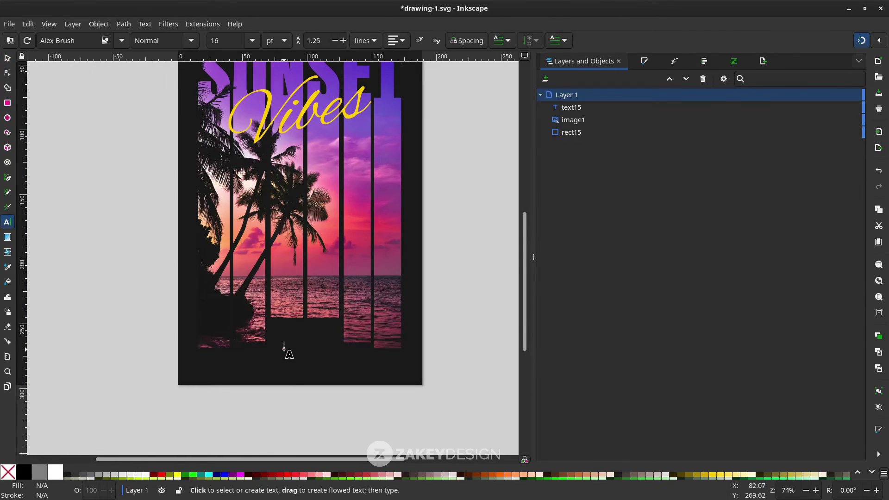
type("...")
key("ctrl+a")
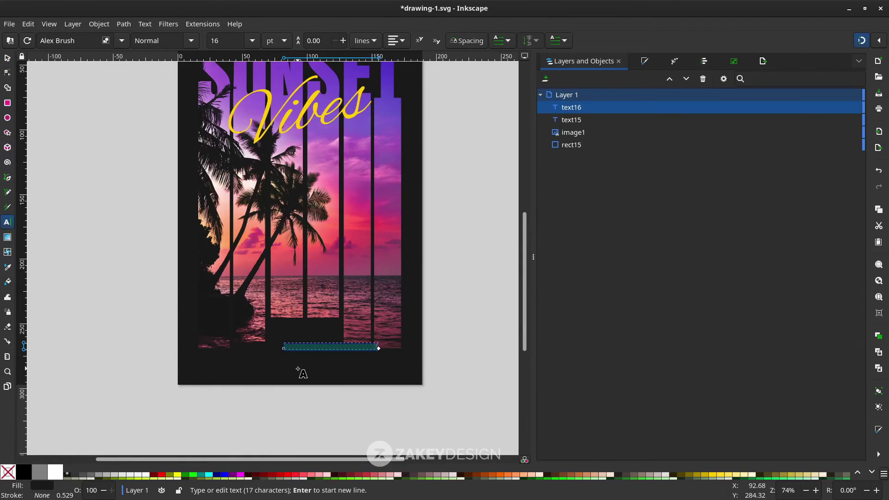
left_click_drag(79, 40, 14, 43)
type("Anton")
key("Return")
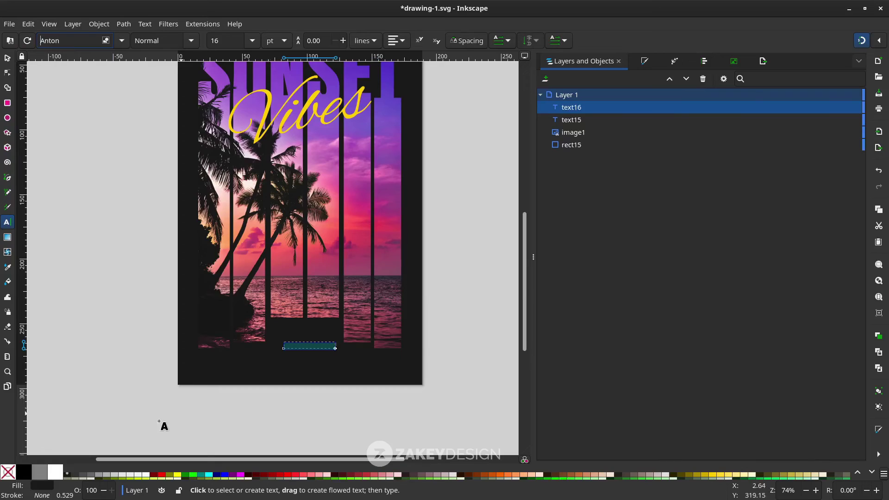
Fill the caption with white and move it into the gap beneath the two shorter middle strips.
left_click(62, 474)
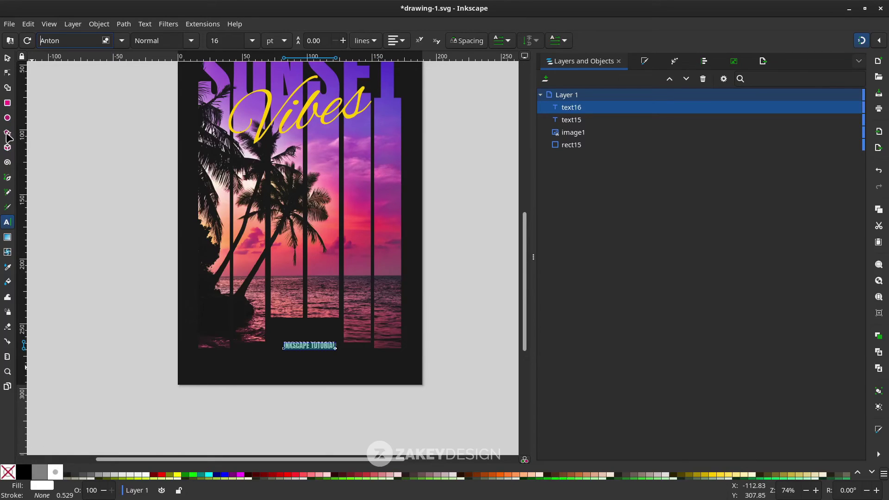
left_click(7, 60)
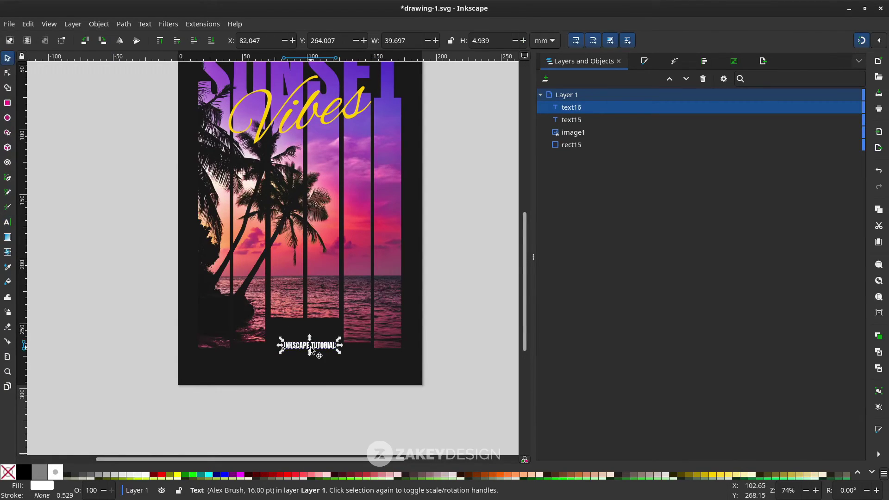
scroll(313, 348, "up", 2)
mouse_move(311, 345)
left_mouse_down()
mouse_move(306, 313)
mouse_move(300, 319)
left_mouse_up()
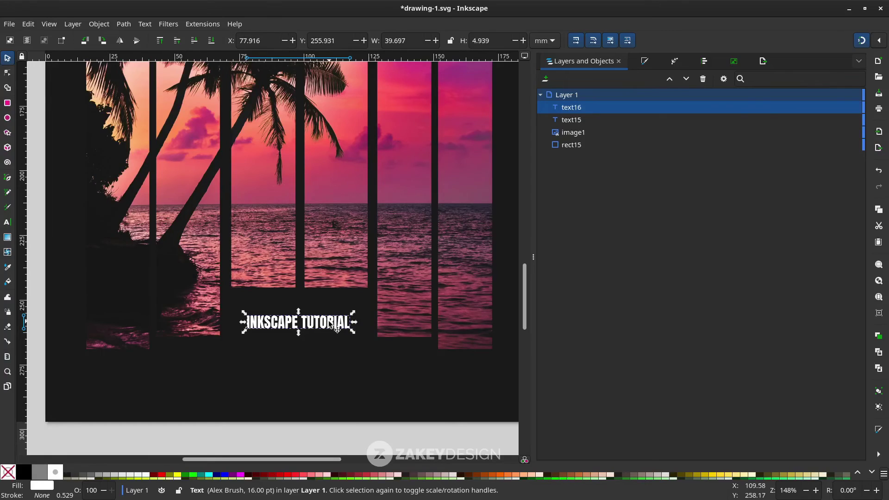
Set the letter spacing of the whole INKSCAPE TUTORIAL caption to 5 px.
double_click(331, 324)
key("ctrl+a")
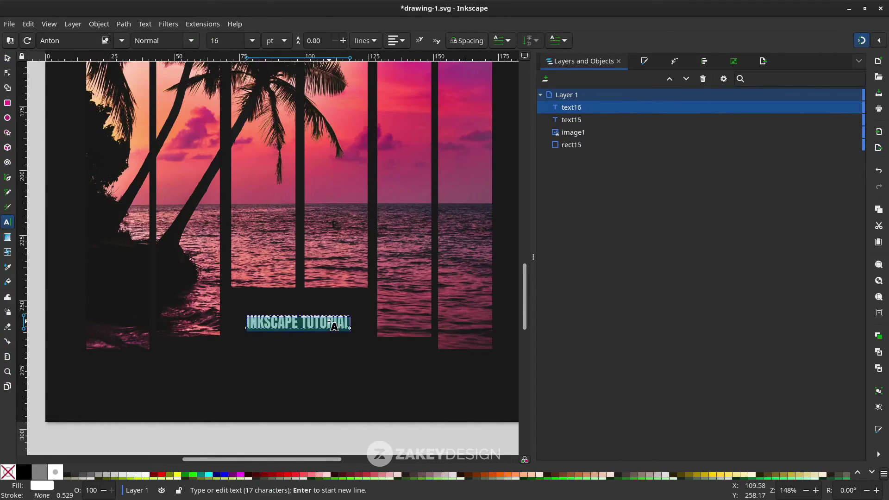
left_click(468, 41)
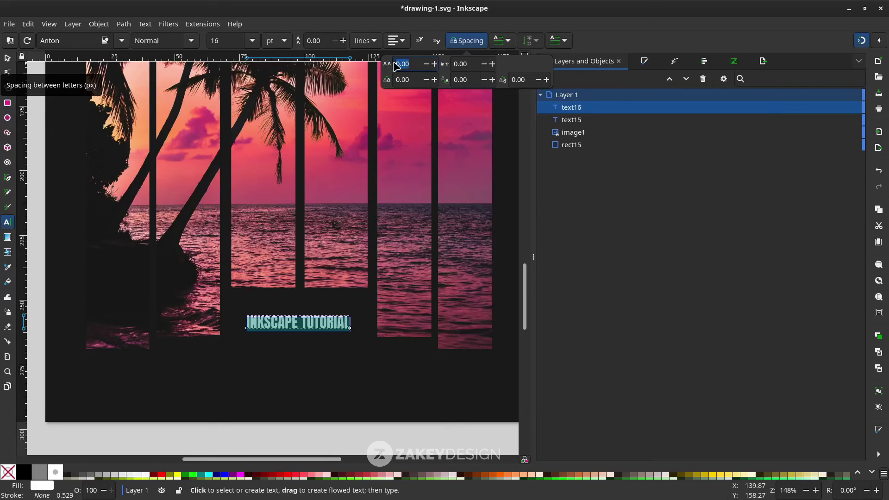
type("5")
key("Return")
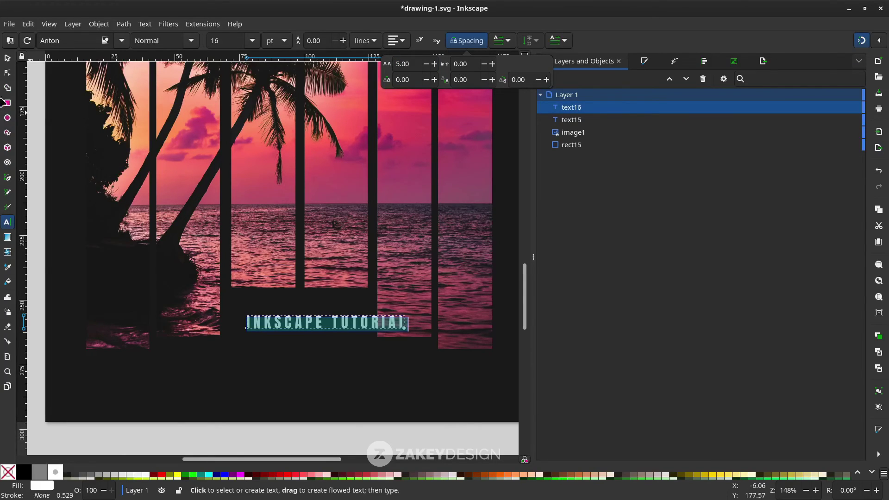
Scale the caption down to about 52 × 4.2 mm and fit it within the gap under the middle strips.
left_click(8, 59)
left_click_drag(280, 323, 264, 323)
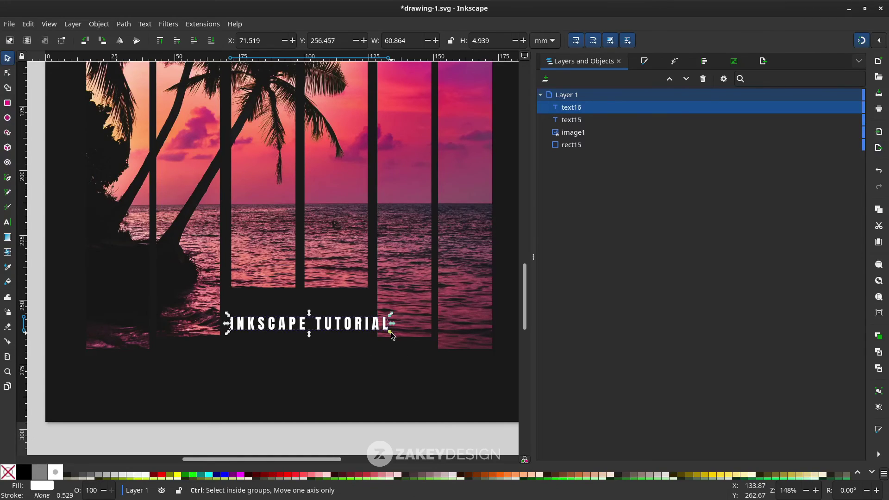
left_click_drag(391, 333, 372, 331)
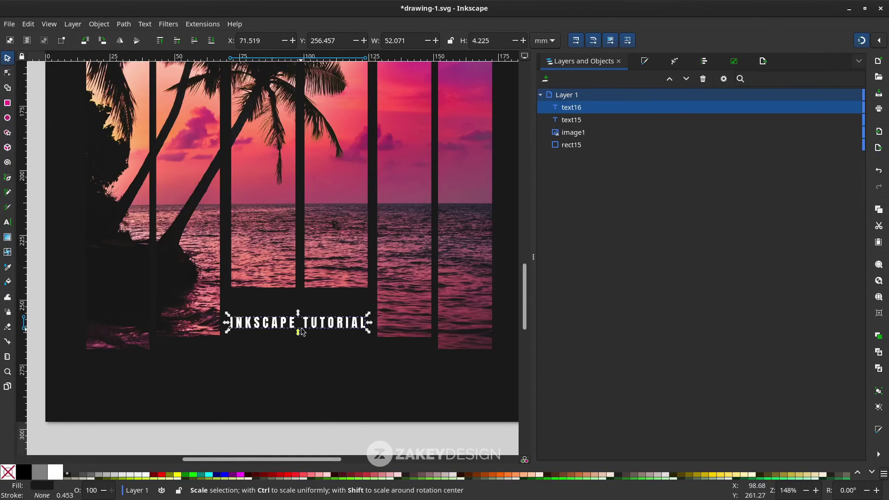
left_click_drag(305, 325, 307, 318)
Add a second page of the same size beside the poster page.
scroll(307, 324, "down", 2)
scroll(328, 373, "down", 1)
left_click(329, 361)
scroll(410, 374, "left", 2)
scroll(440, 364, "right", 2)
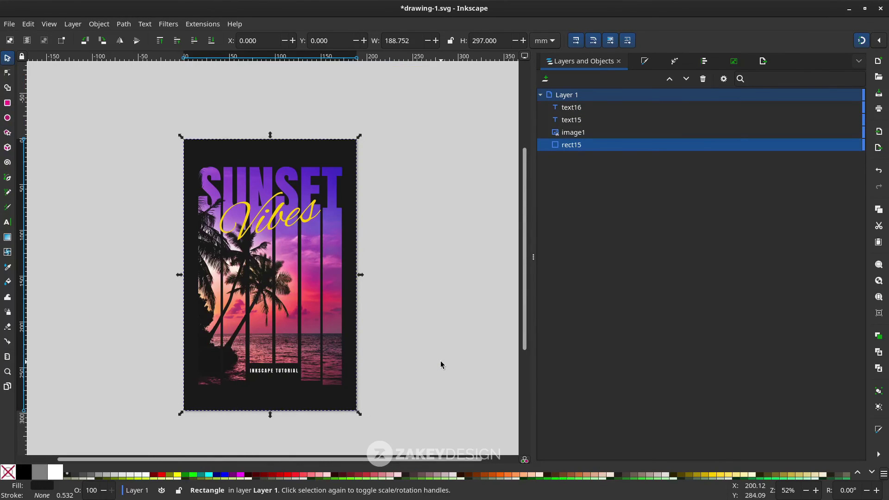
scroll(374, 324, "right", 1)
scroll(379, 334, "left", 1)
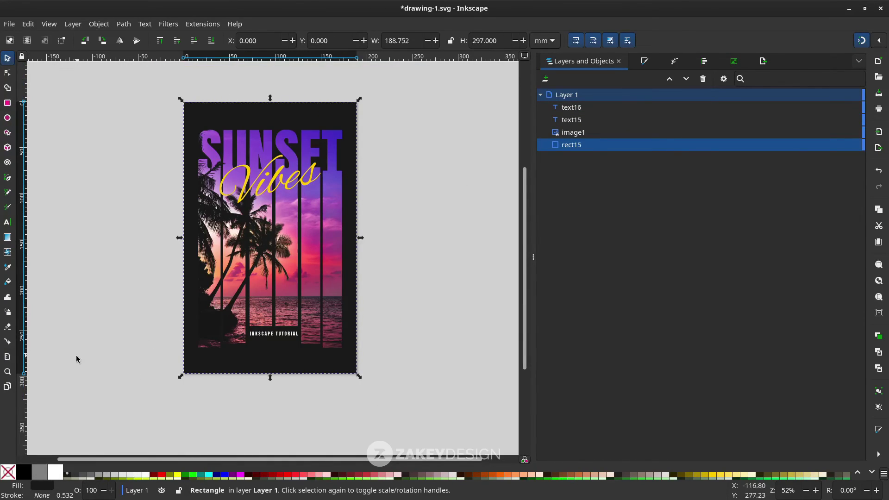
left_click(7, 387)
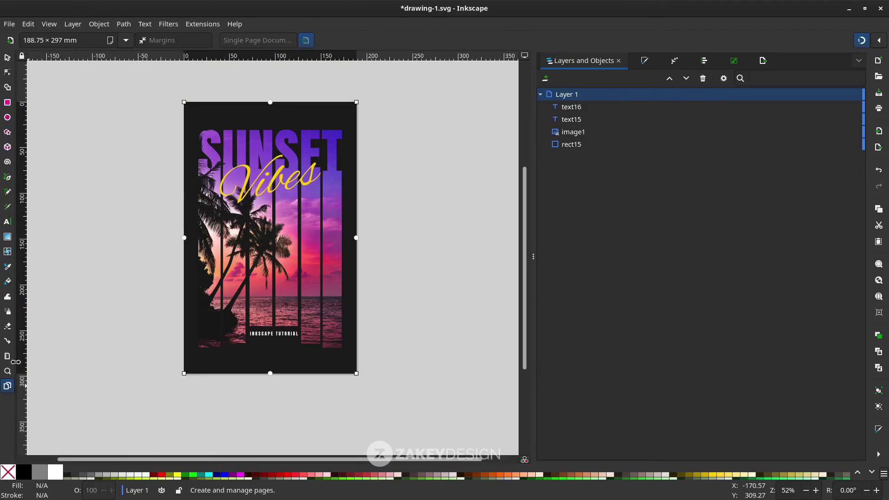
left_click(10, 41)
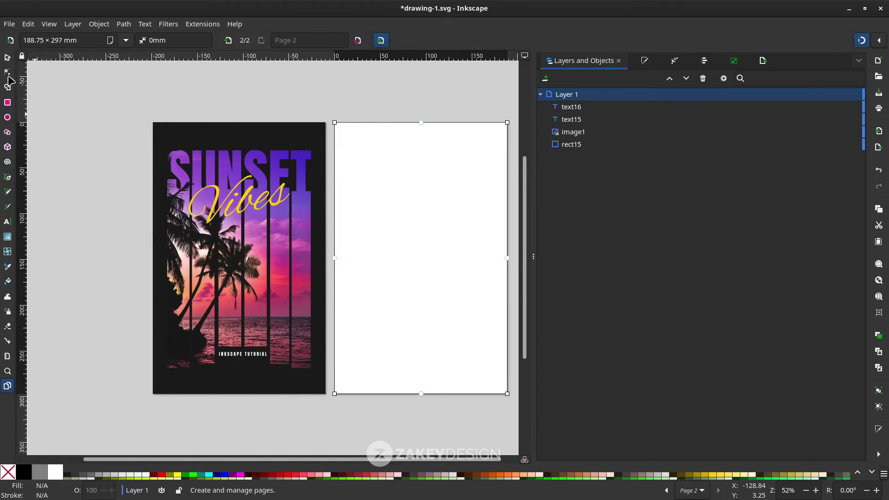
Duplicate all the poster objects and move the copy onto the empty second page.
left_click(8, 57)
left_click(328, 129)
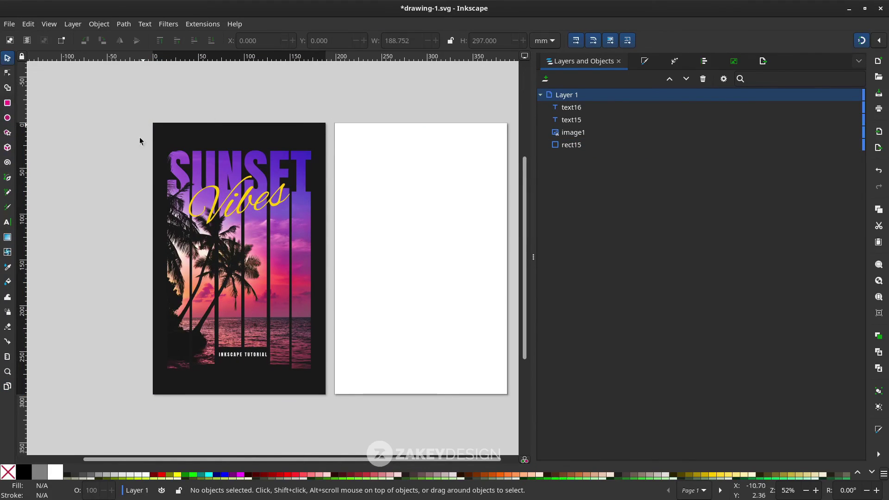
left_click_drag(90, 93, 334, 434)
key("ctrl")
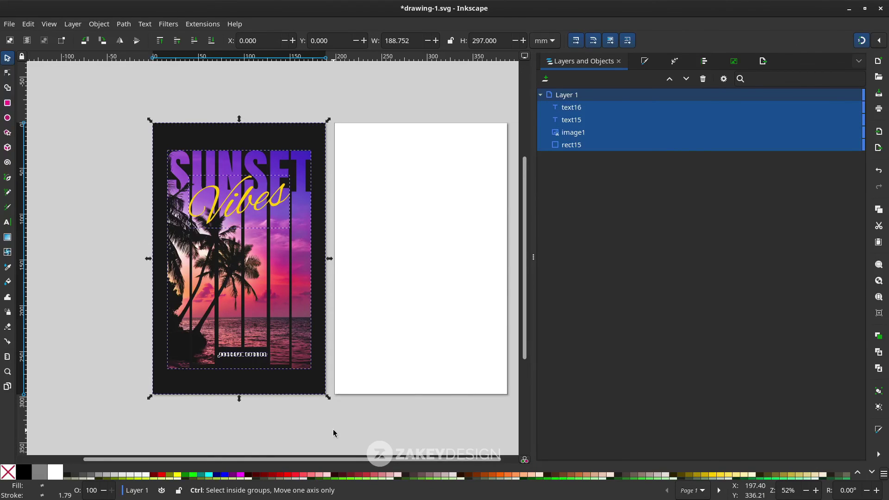
key("ctrl+d")
left_click_drag(236, 238, 431, 236)
Align the copied poster exactly with the second page by snapping its upper corner to the page corner.
scroll(452, 182, "up", 5)
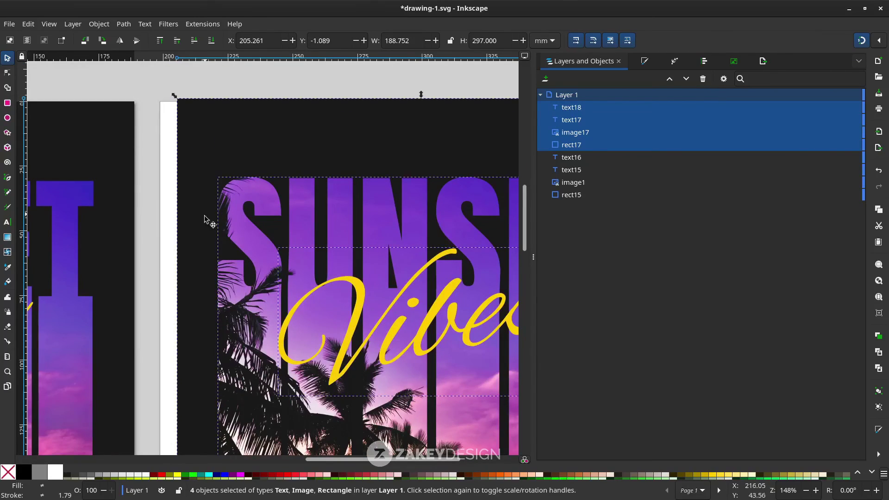
left_click_drag(250, 162, 217, 165)
scroll(197, 167, "up", 2)
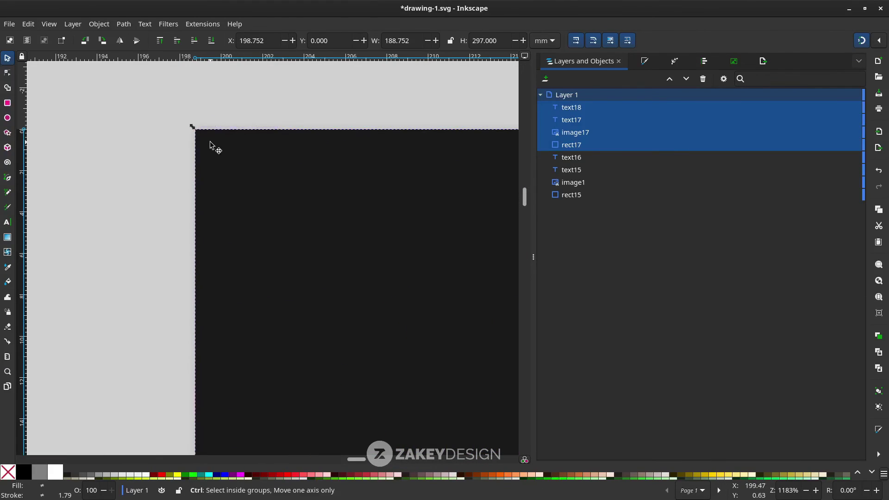
scroll(368, 268, "down", 7)
scroll(385, 289, "right", 8)
left_click(401, 294)
scroll(385, 204, "left", 2)
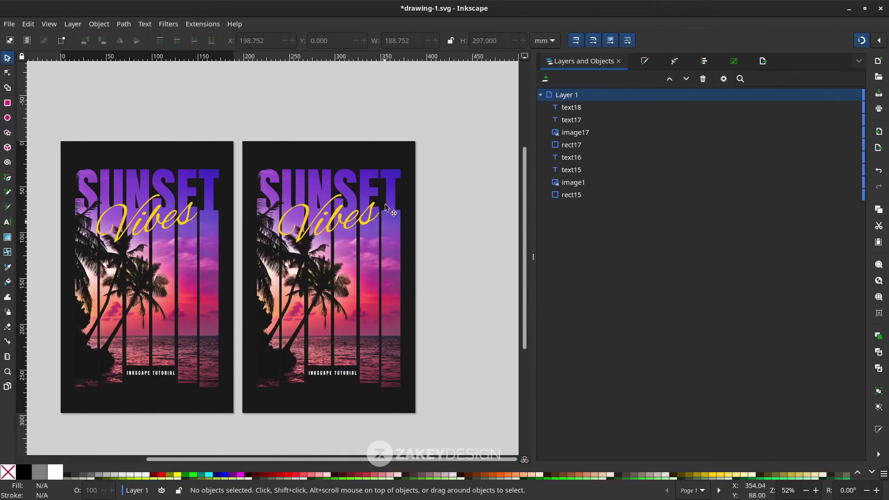
Recolour the second poster with a very light grey background rectangle and a near-black INKSCAPE TUTORIAL caption.
left_click(373, 153)
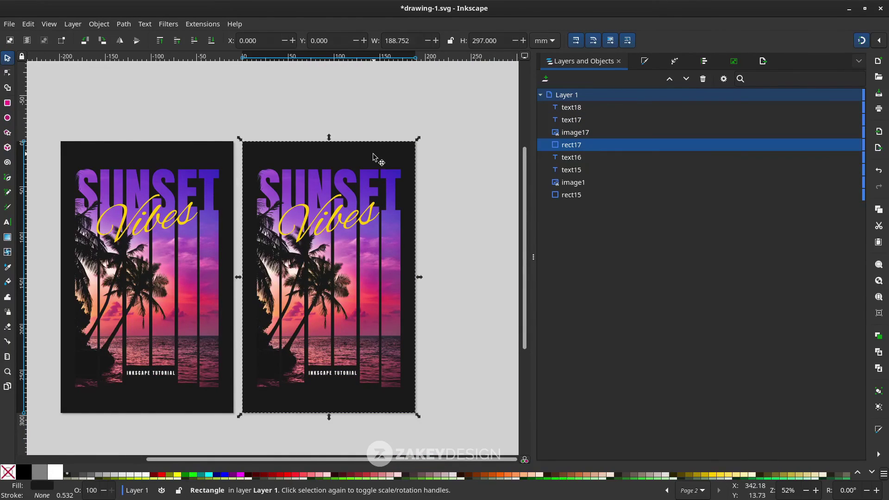
left_click(140, 475)
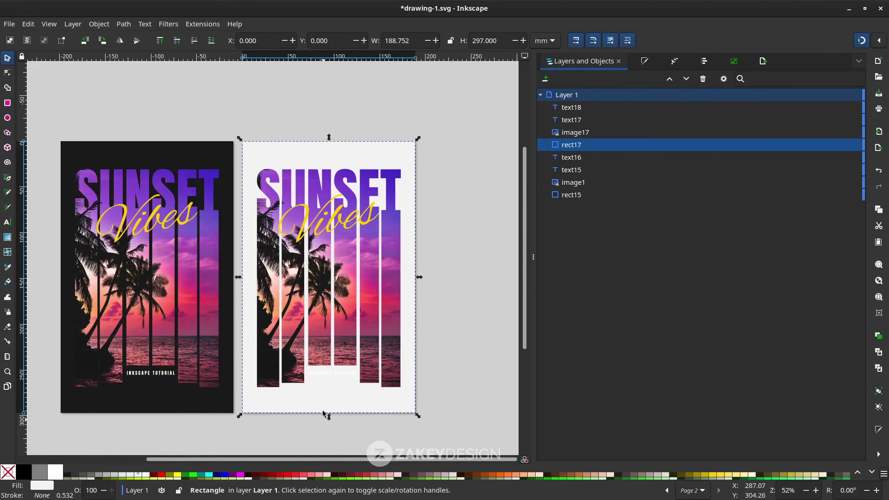
left_click(335, 373)
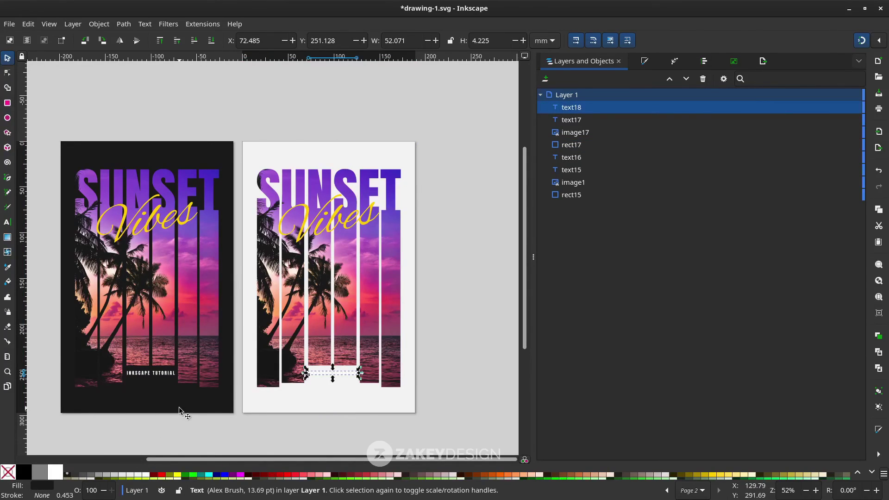
left_click(70, 474)
left_click(348, 446)
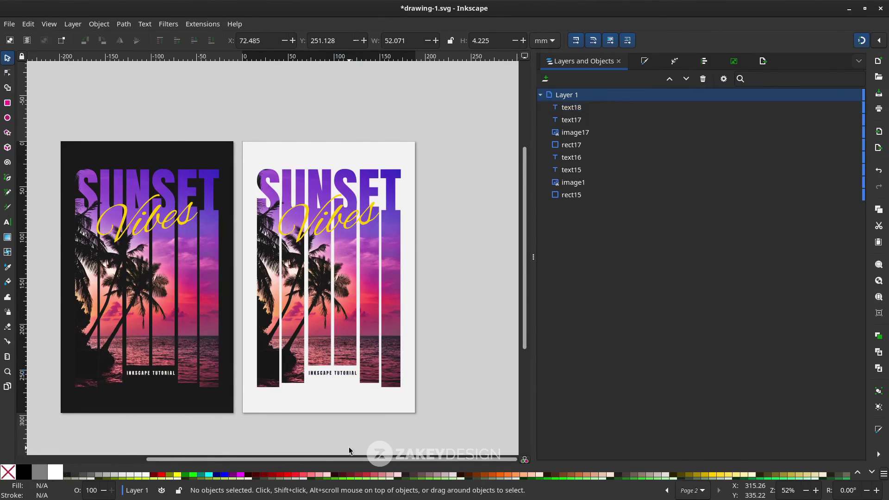
scroll(453, 406, "down", 2)
scroll(453, 405, "left", 2)
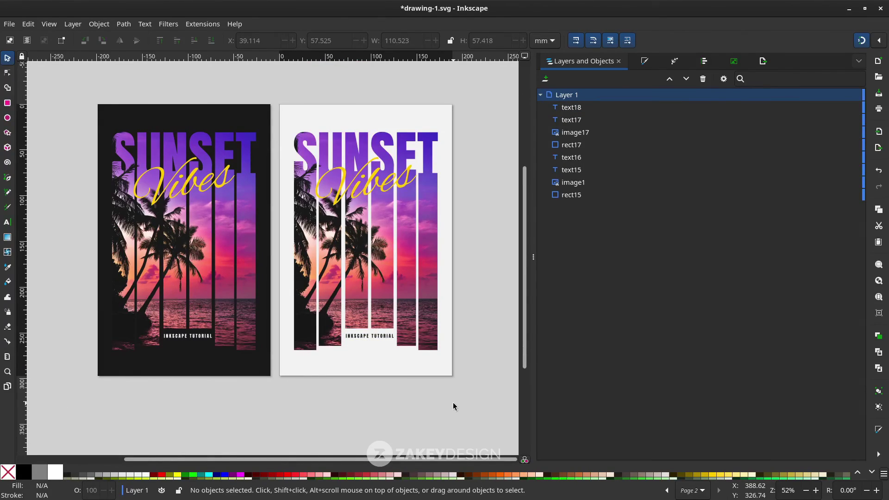